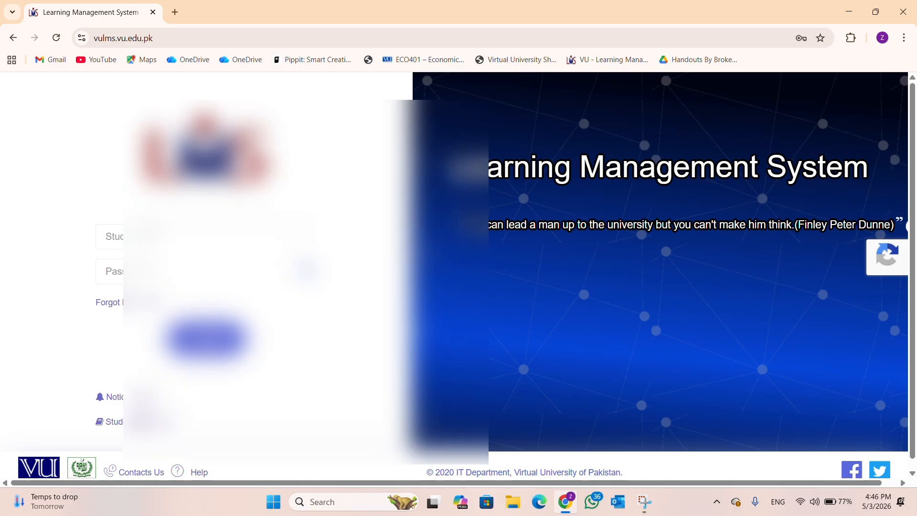
Step: Sign in with the saved Chrome student login, confirming with the Windows PIN
{"action": "left_click", "coordinate": [207, 237]}
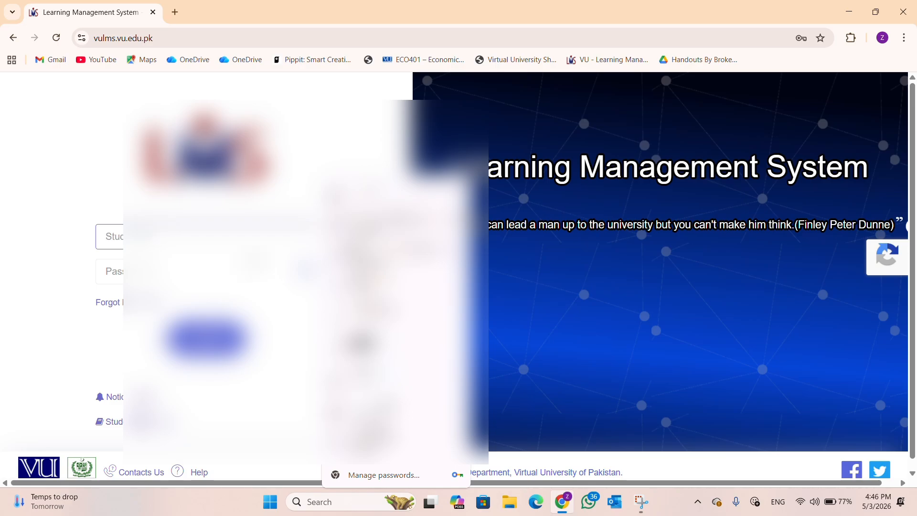
{"action": "left_click", "coordinate": [392, 196]}
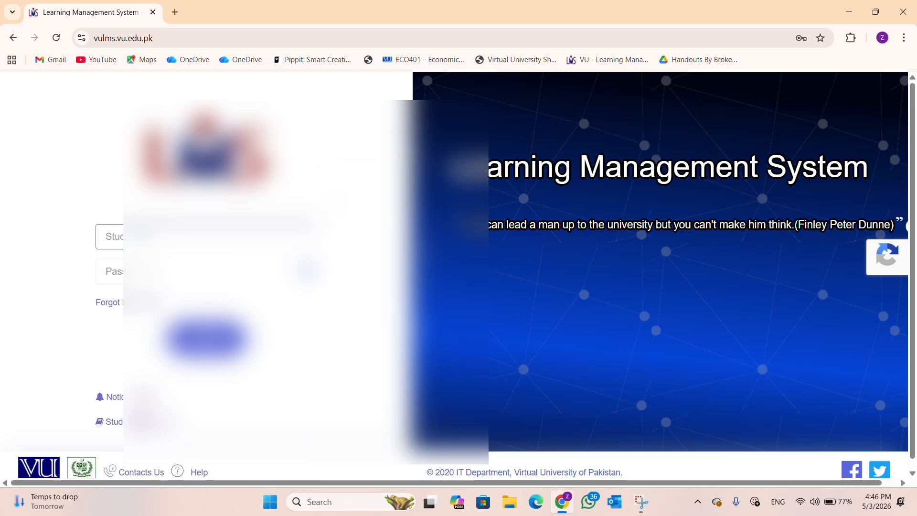
{"action": "type", "text": "••"}
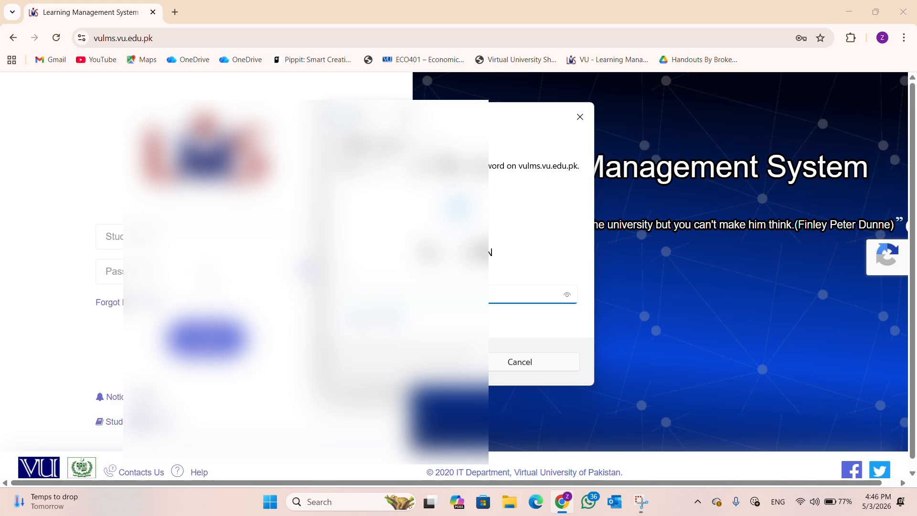
{"action": "left_click", "coordinate": [211, 338]}
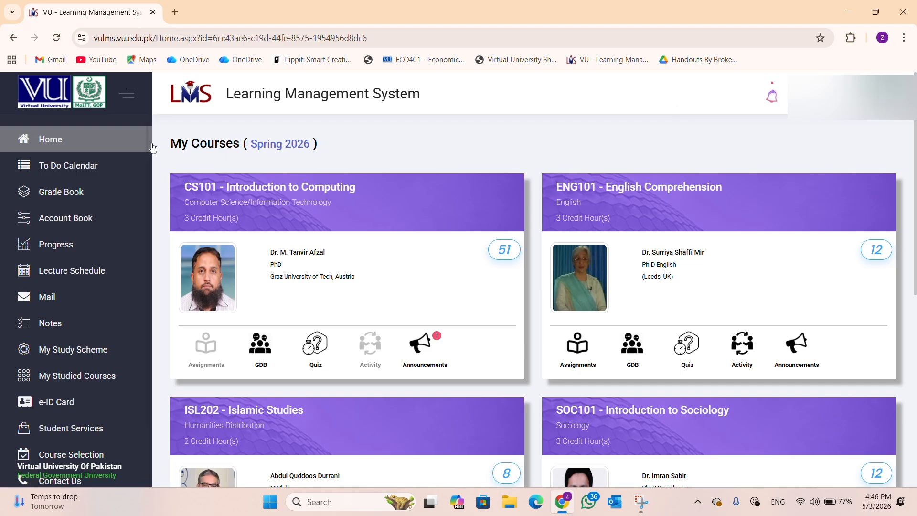
{"action": "left_click", "coordinate": [79, 173]}
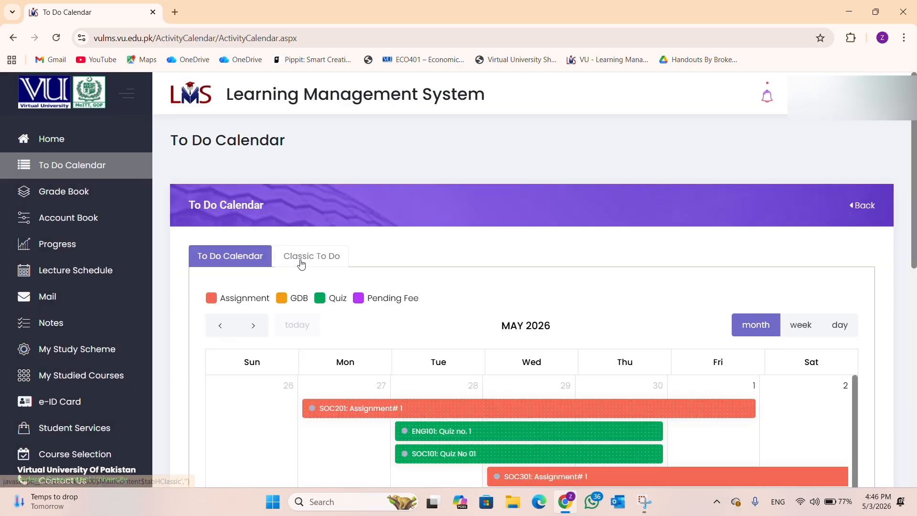
{"action": "left_click", "coordinate": [301, 260]}
{"action": "scroll", "coordinate": [452, 293], "scroll_direction": "down", "scroll_amount": 1}
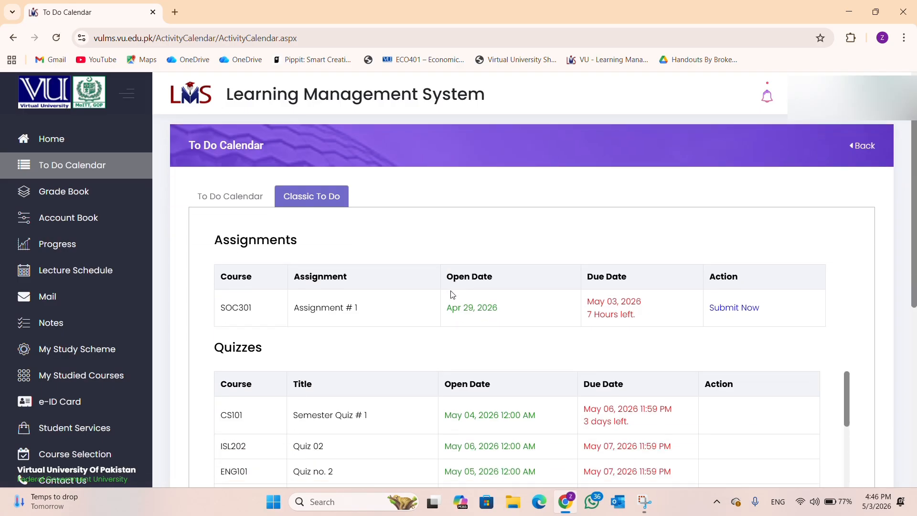
{"action": "scroll", "coordinate": [510, 283], "scroll_direction": "down", "scroll_amount": 2}
{"action": "scroll", "coordinate": [611, 260], "scroll_direction": "up", "scroll_amount": 2}
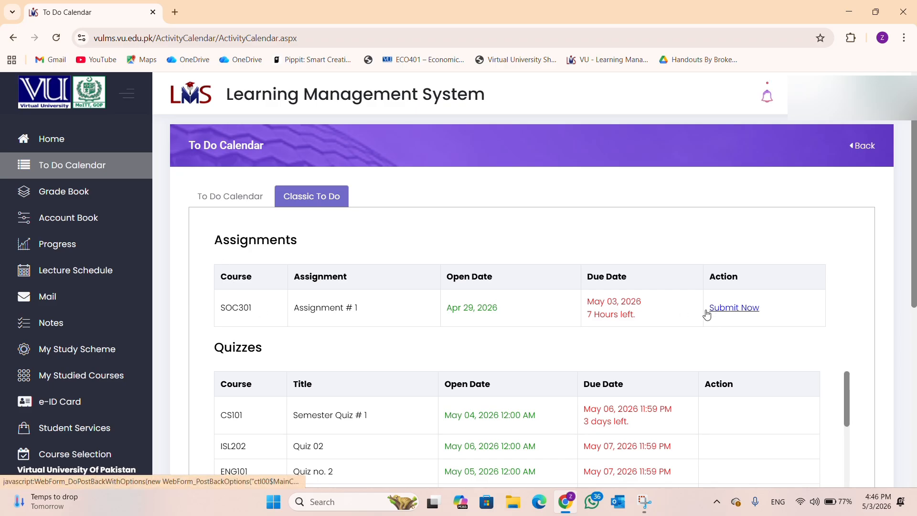
{"action": "scroll", "coordinate": [393, 371], "scroll_direction": "down", "scroll_amount": 5}
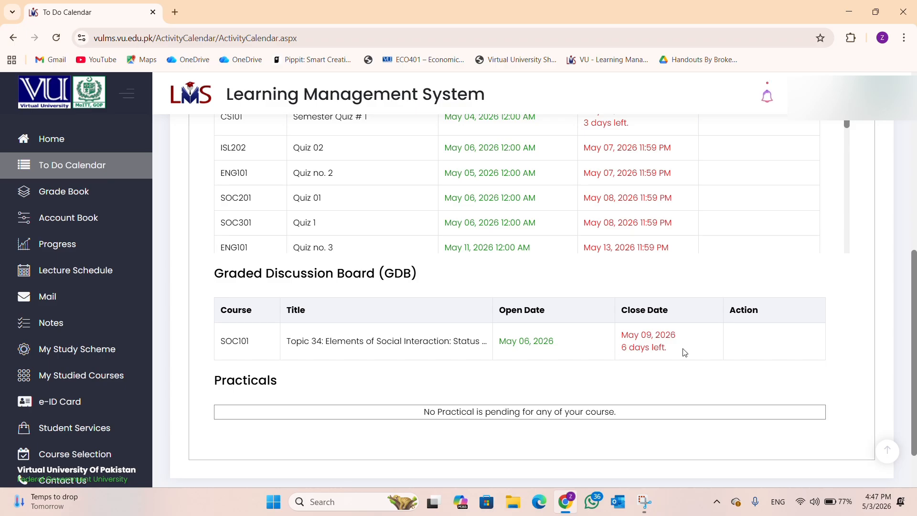
{"action": "scroll", "coordinate": [684, 353], "scroll_direction": "up", "scroll_amount": 5}
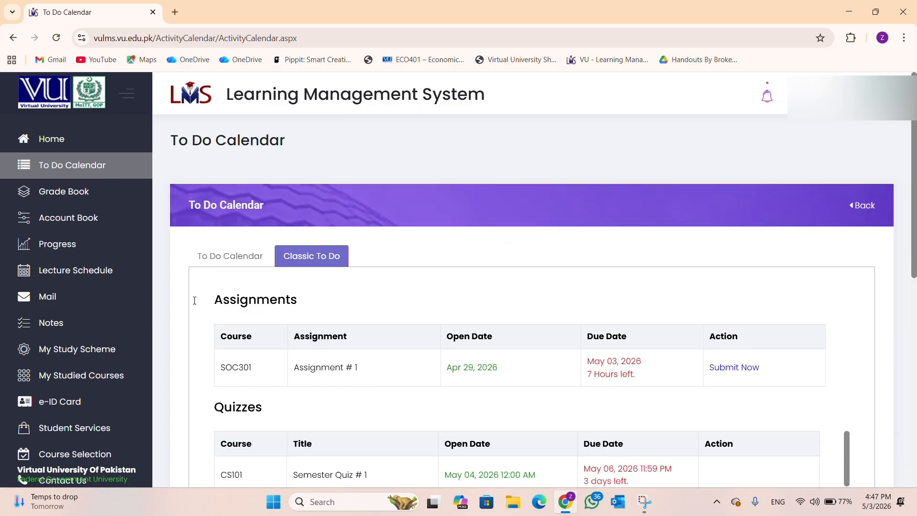
{"action": "left_click", "coordinate": [34, 143]}
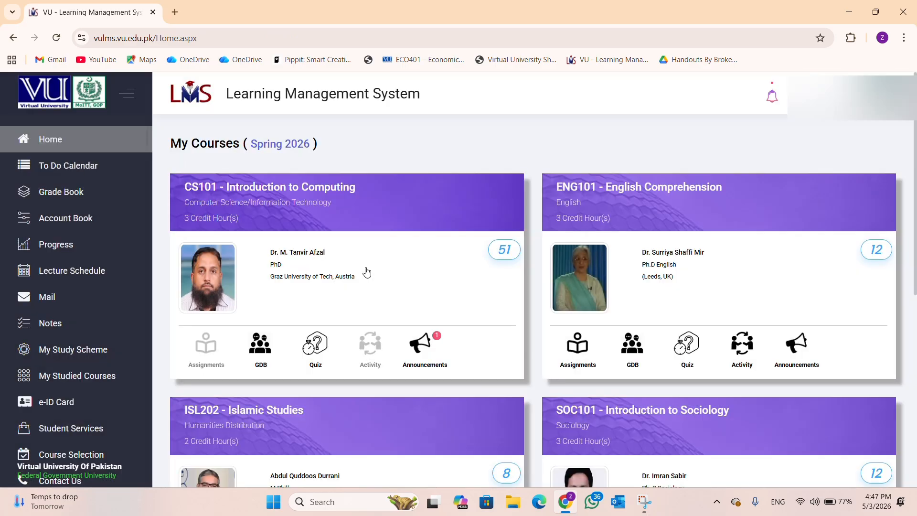
{"action": "scroll", "coordinate": [461, 317], "scroll_direction": "down", "scroll_amount": 6}
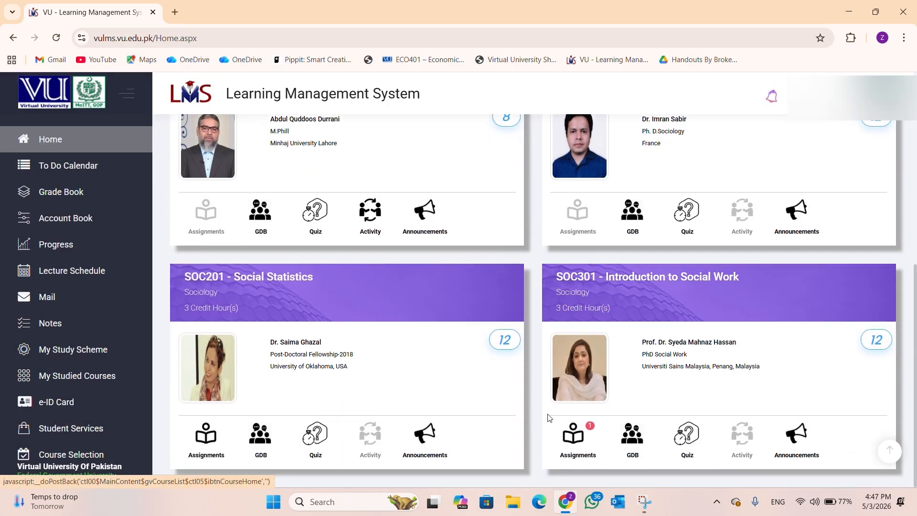
Step: Open SOC301's assignments, try the submit page, then return to the SOC301 assignment list
{"action": "left_click", "coordinate": [572, 440]}
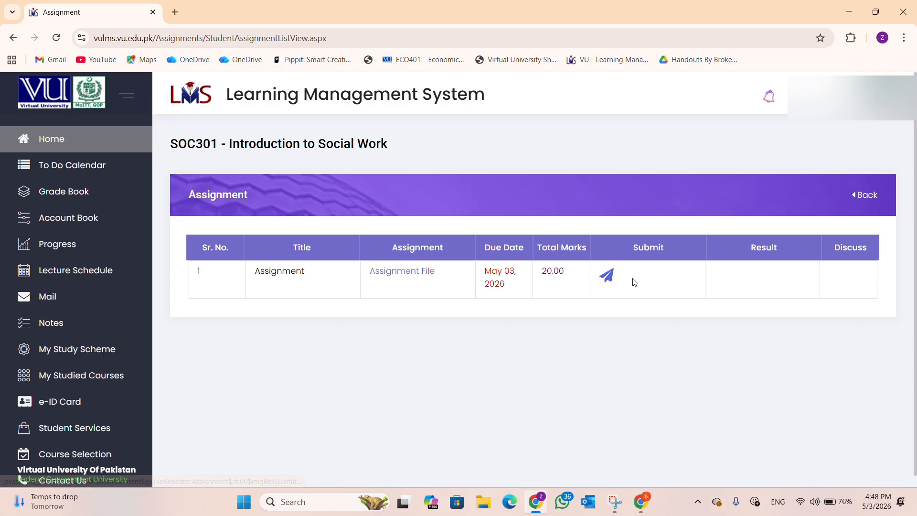
{"action": "left_click", "coordinate": [608, 277]}
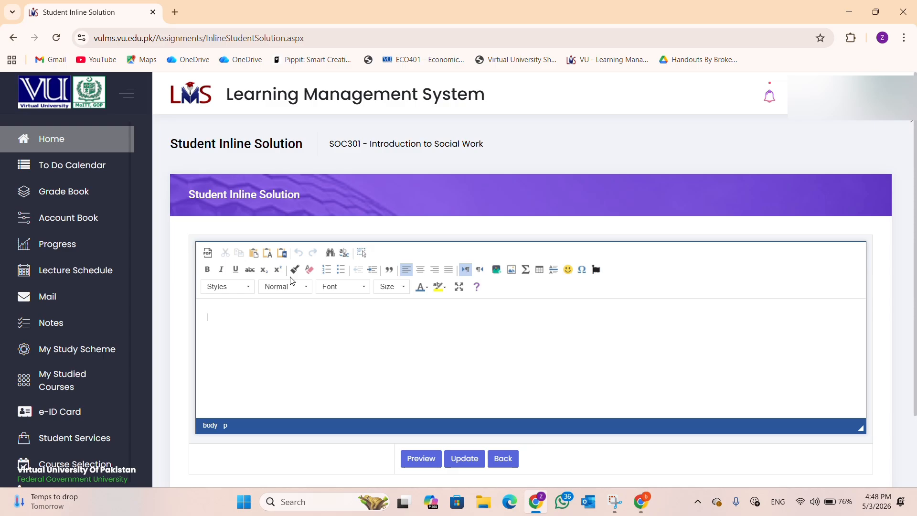
{"action": "left_click", "coordinate": [500, 458]}
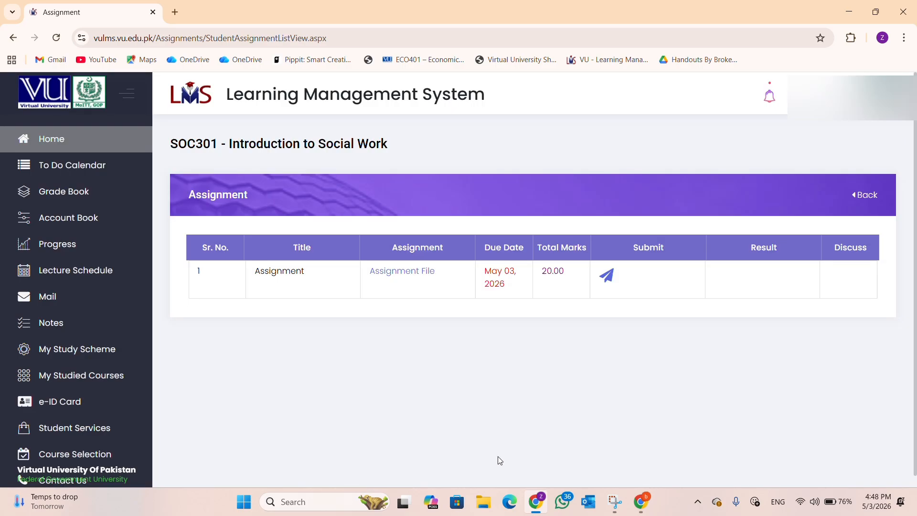
Step: Download the SOC301 assignment file and open the PDF
{"action": "left_click", "coordinate": [395, 278]}
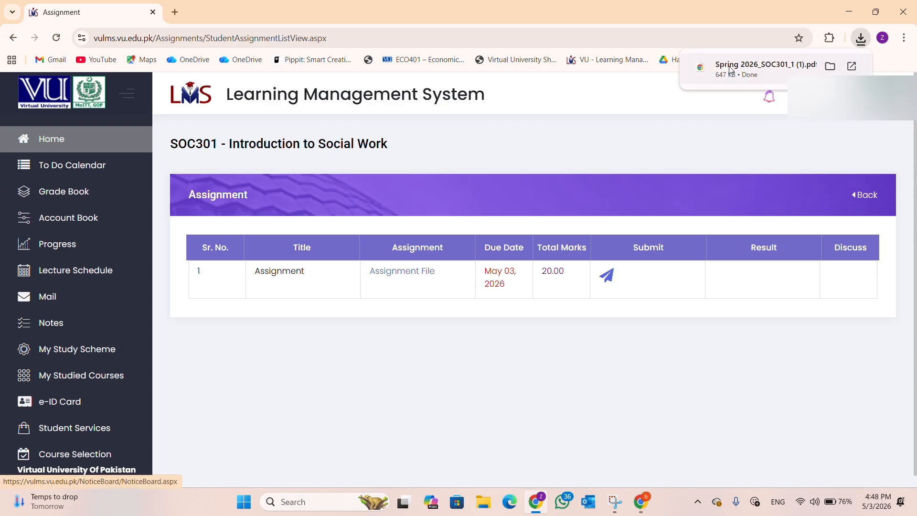
{"action": "left_click", "coordinate": [730, 70]}
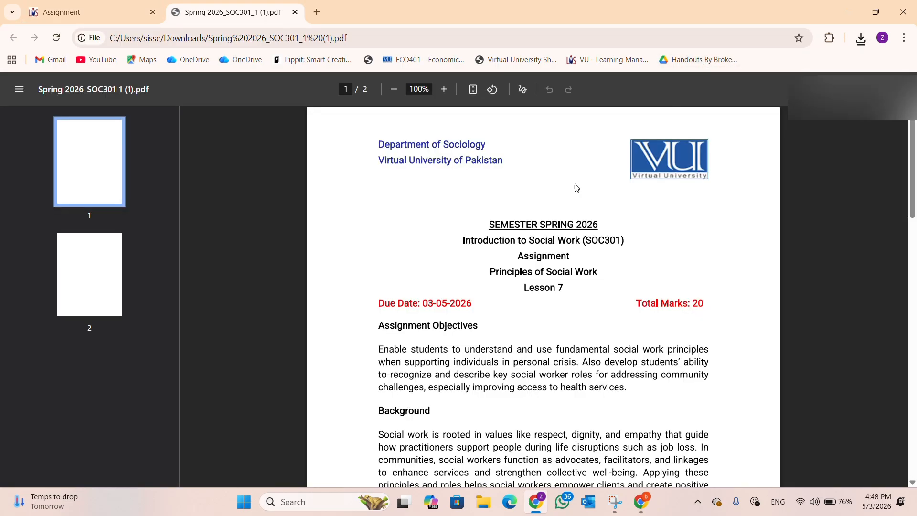
{"action": "scroll", "coordinate": [523, 200], "scroll_direction": "down", "scroll_amount": 2}
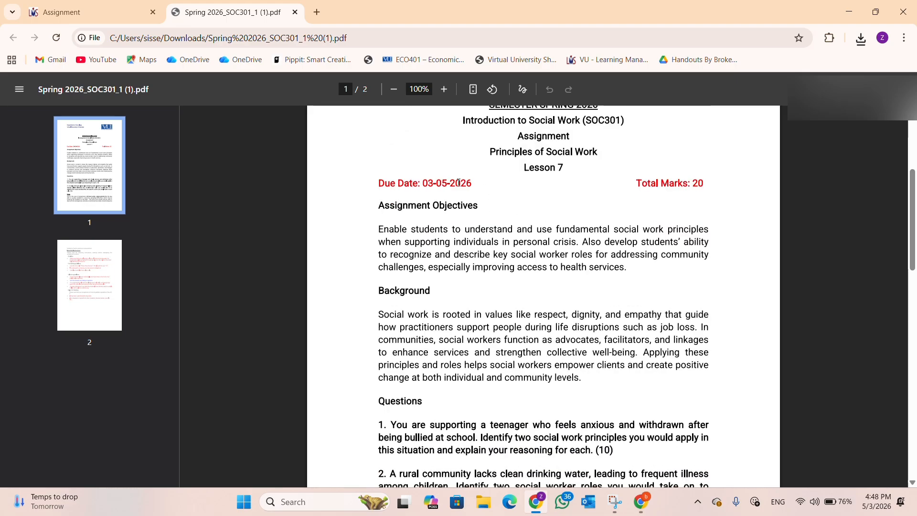
{"action": "scroll", "coordinate": [459, 183], "scroll_direction": "down", "scroll_amount": 5}
Step: Read through the questions and the required font style and size instructions
{"action": "triple_click", "coordinate": [419, 199]}
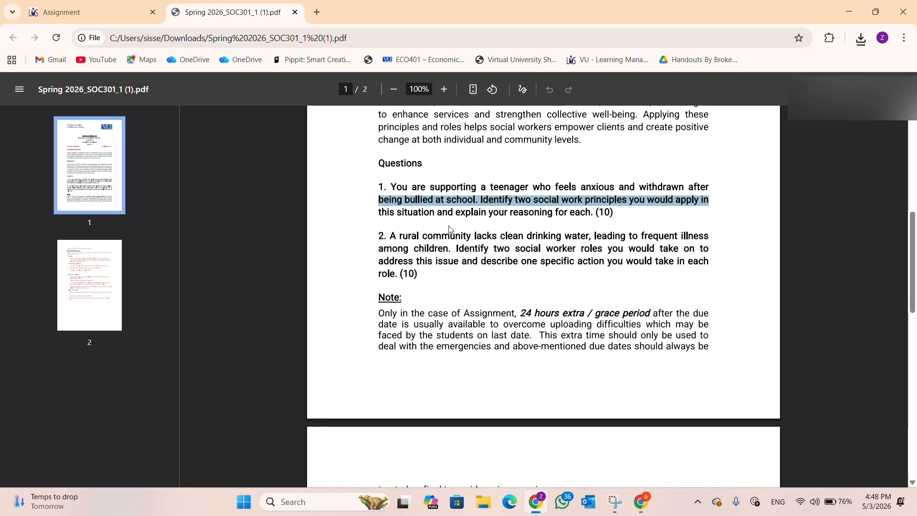
{"action": "triple_click", "coordinate": [448, 260]}
{"action": "scroll", "coordinate": [449, 259], "scroll_direction": "down", "scroll_amount": 6}
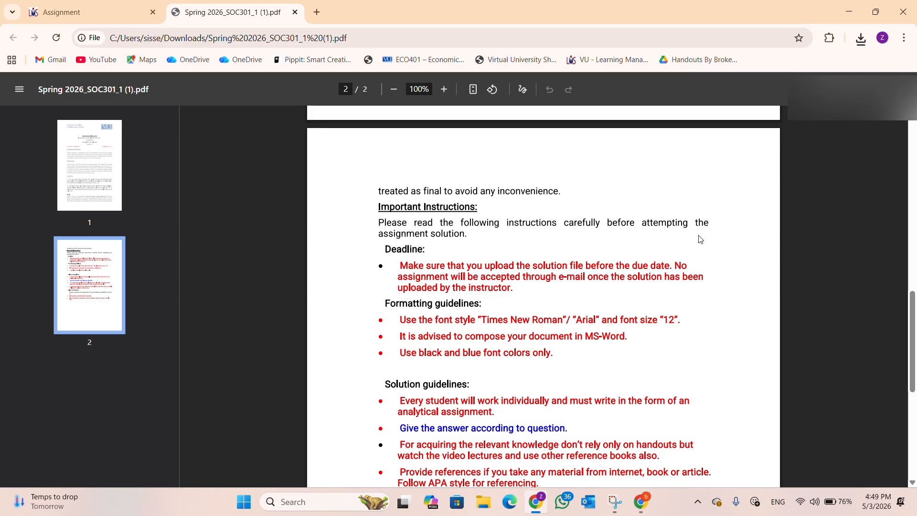
{"action": "scroll", "coordinate": [654, 244], "scroll_direction": "down", "scroll_amount": 1}
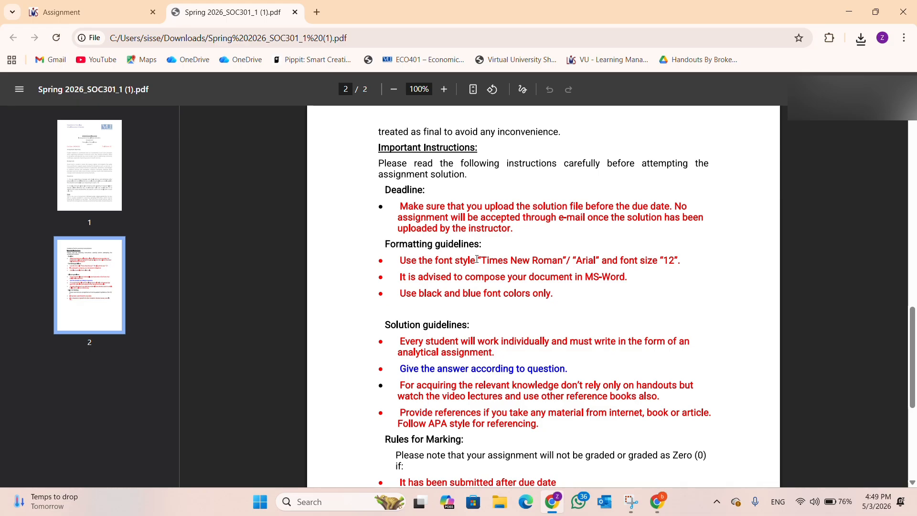
{"action": "left_click_drag", "start_coordinate": [481, 259], "coordinate": [675, 260]}
{"action": "left_click", "coordinate": [682, 277]}
Step: Open the SOC301 inline solution editor and set the text to Times New Roman, size 12
{"action": "left_click", "coordinate": [92, 16]}
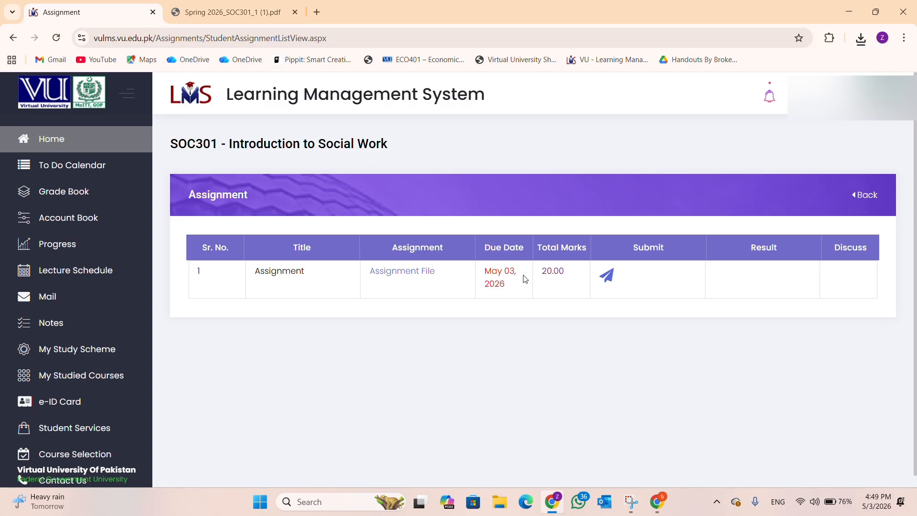
{"action": "left_click", "coordinate": [608, 278]}
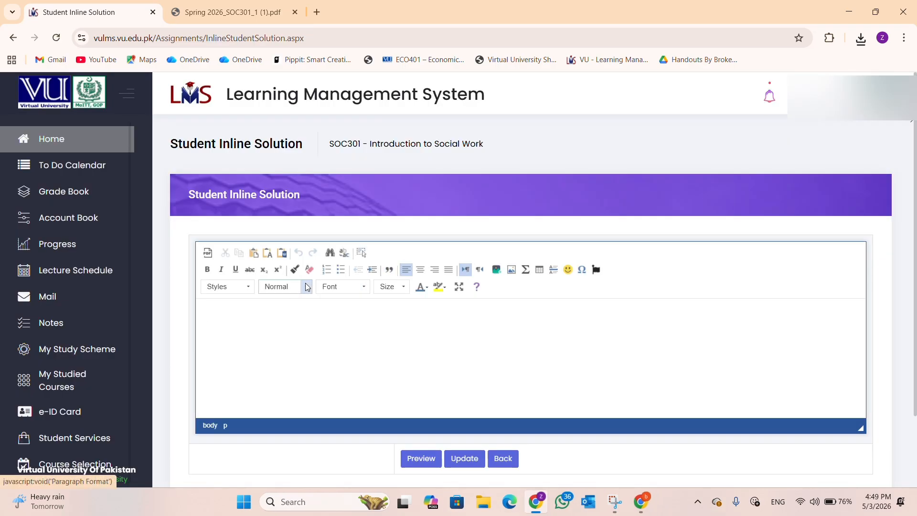
{"action": "left_click", "coordinate": [403, 287]}
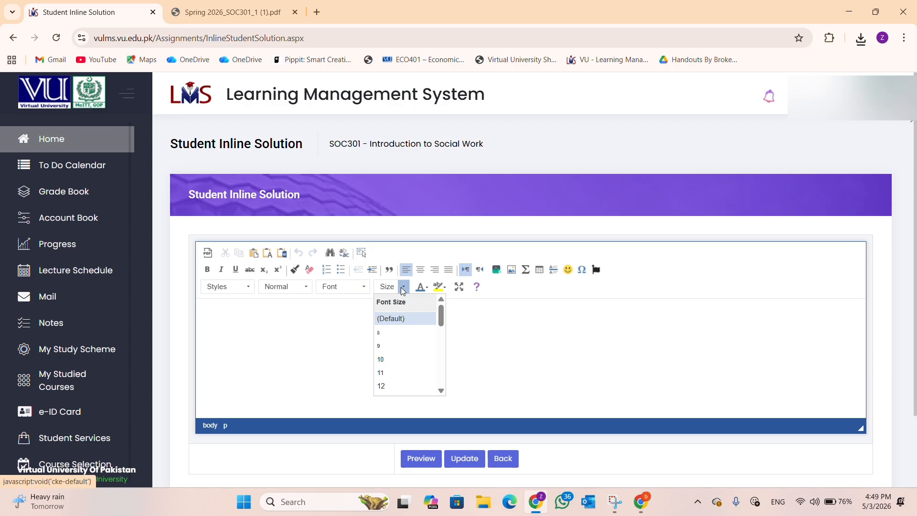
{"action": "left_click", "coordinate": [381, 386]}
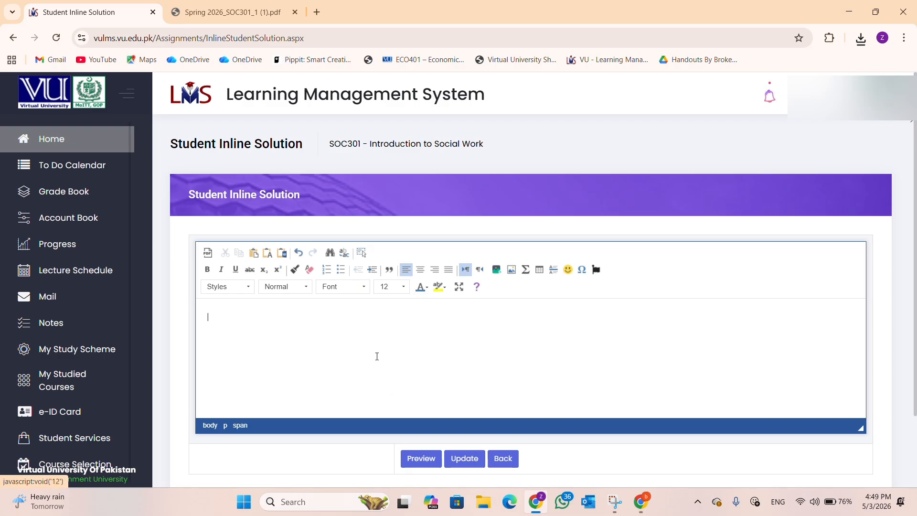
{"action": "left_click", "coordinate": [363, 288]}
{"action": "scroll", "coordinate": [363, 349], "scroll_direction": "down", "scroll_amount": 2}
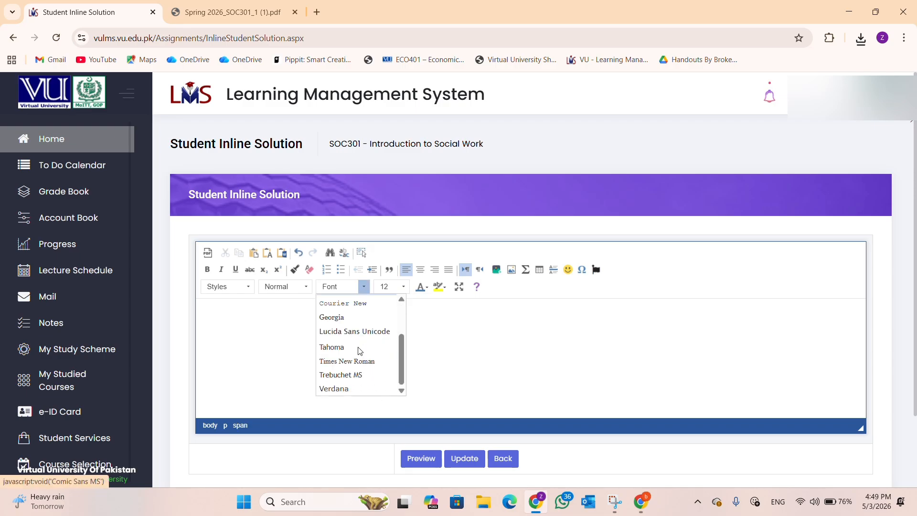
{"action": "left_click", "coordinate": [358, 361]}
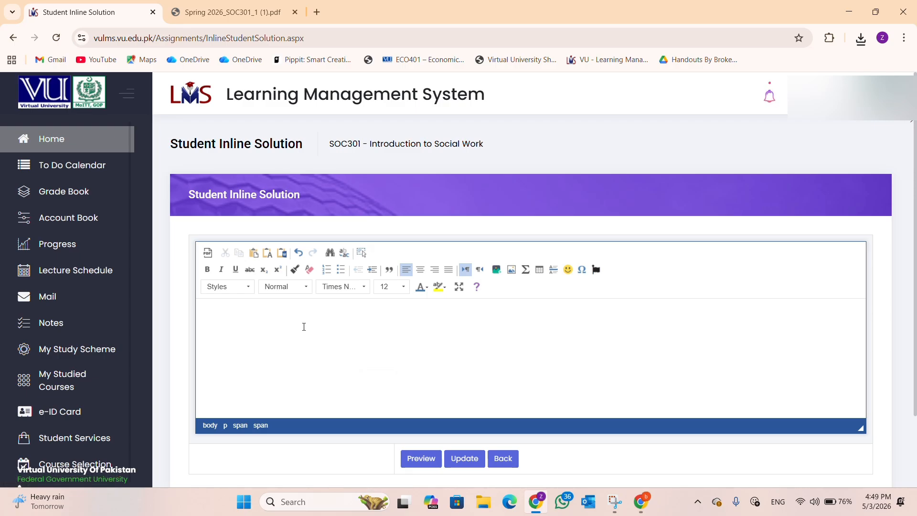
Step: Type the centred lines Assignment No. 1, In-Line Solution, SOC-301 and DUE DATE: 03/04/2026
{"action": "left_click", "coordinate": [419, 271]}
{"action": "type", "text": "Assignment No. 1"}
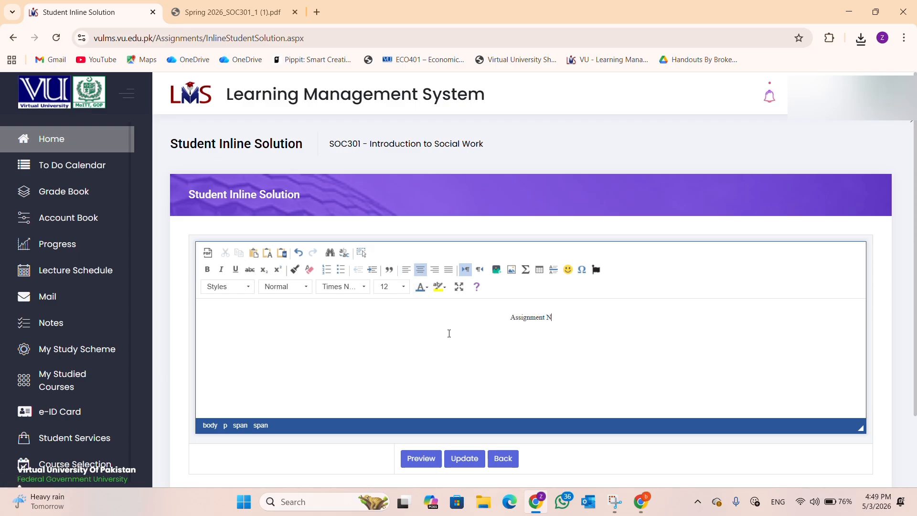
{"action": "key", "text": "Return"}
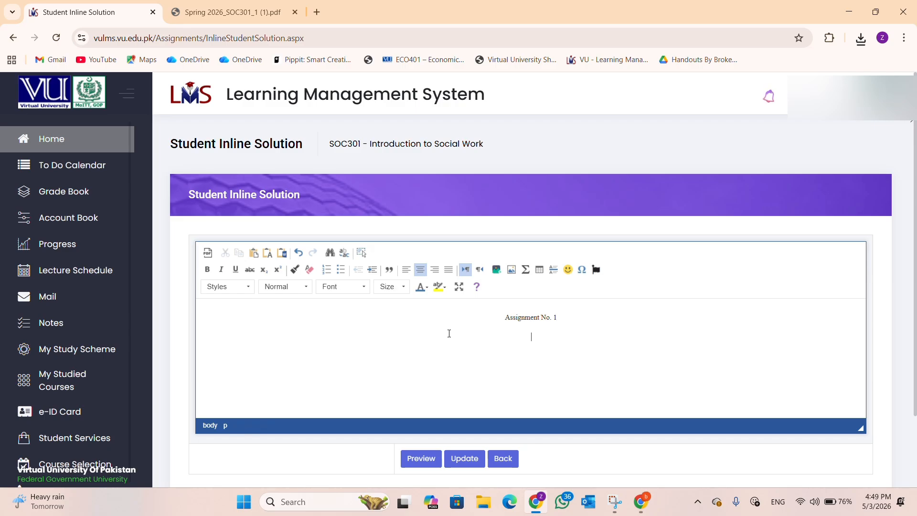
{"action": "type", "text": "Solution"}
{"action": "key", "text": "ctrl+BackSpace"}
{"action": "type", "text": "In-"}
{"action": "type", "text": "Line Solu"}
{"action": "type", "text": "tion"}
{"action": "type", "text": "S"}
{"action": "type", "text": "OC301"}
{"action": "key", "text": "BackSpace"}
{"action": "key", "text": "BackSpace"}
{"action": "key", "text": "BackSpace"}
{"action": "type", "text": "-301 DUE"}
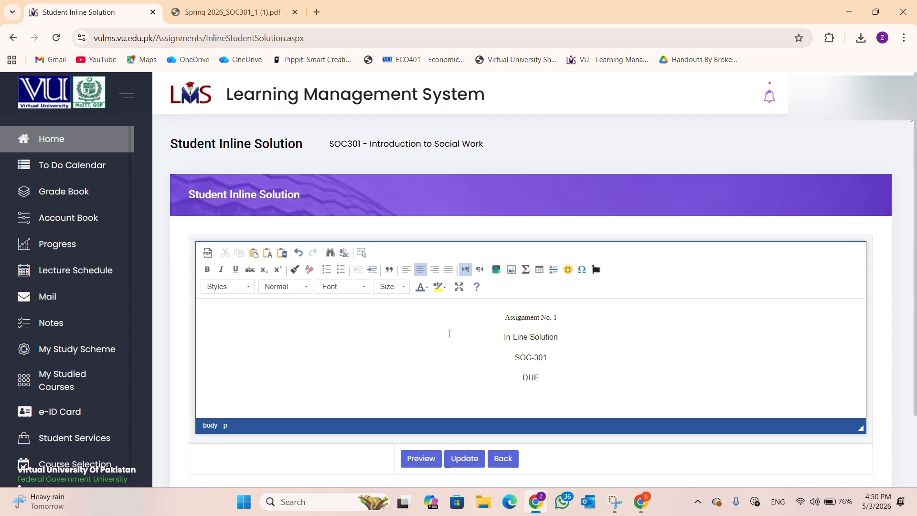
{"action": "type", "text": " DATE: 03/04/2026"}
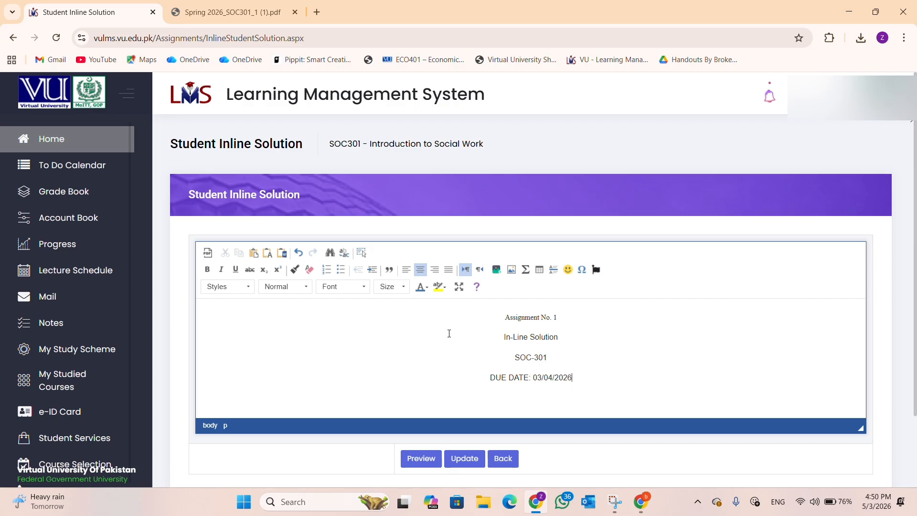
Step: Add a TOTAL MARKS: 20 line and make the editing area taller
{"action": "key", "text": "Return"}
{"action": "type", "text": "TOTAL MARKS"}
{"action": "left_click_drag", "start_coordinate": [860, 428], "coordinate": [881, 505]}
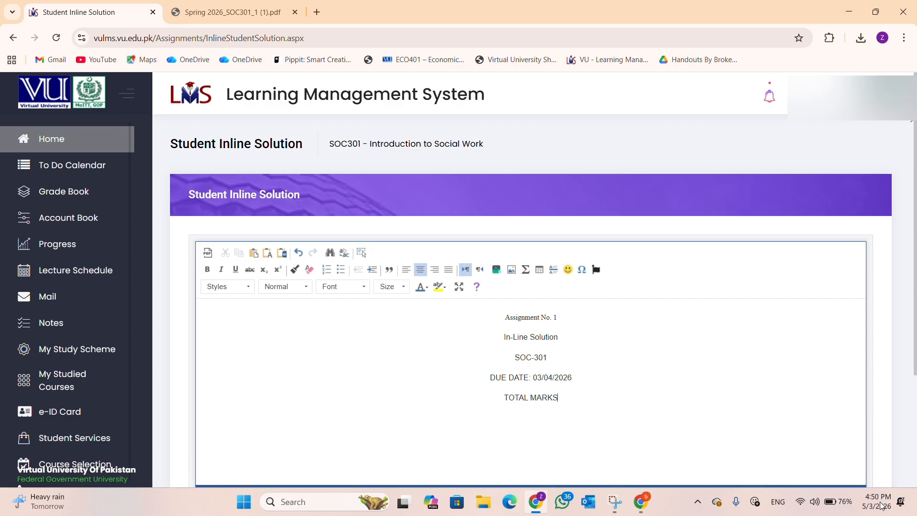
{"action": "scroll", "coordinate": [778, 401], "scroll_direction": "down", "scroll_amount": 3}
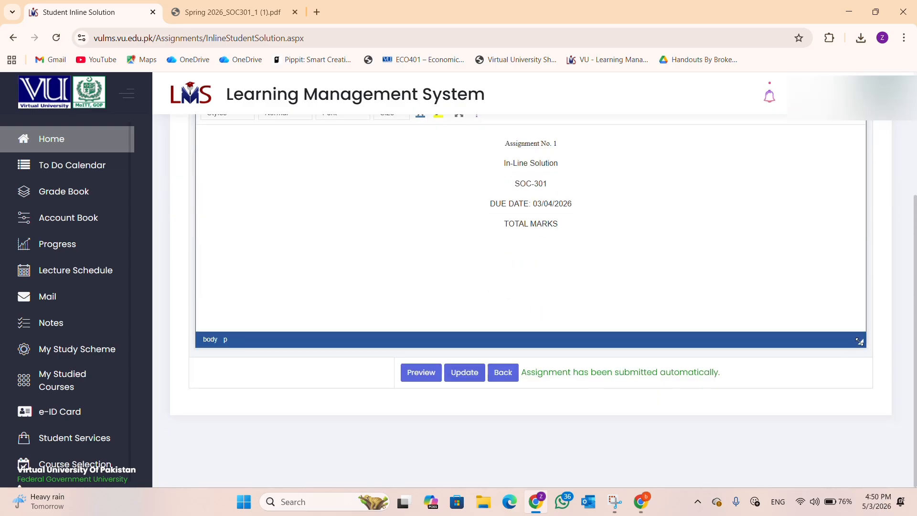
{"action": "left_click_drag", "start_coordinate": [859, 341], "coordinate": [860, 468]}
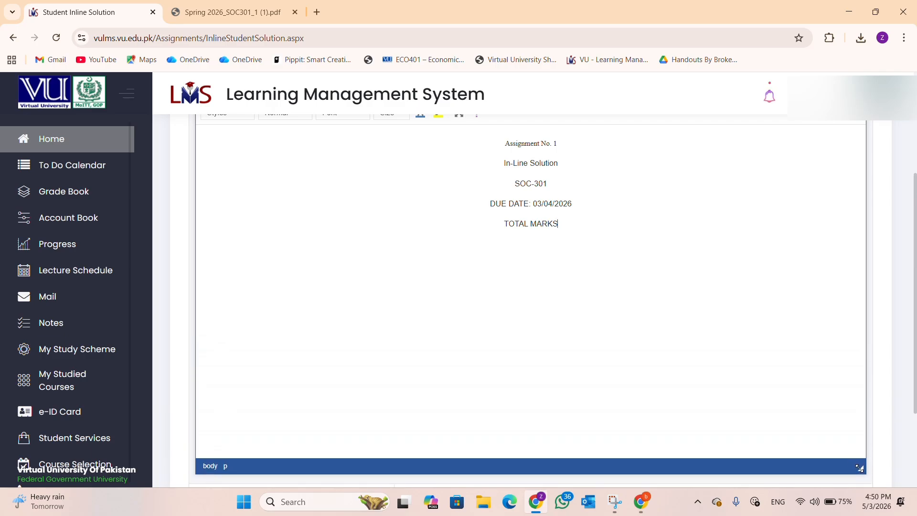
{"action": "scroll", "coordinate": [770, 397], "scroll_direction": "up", "scroll_amount": 3}
{"action": "scroll", "coordinate": [735, 372], "scroll_direction": "down", "scroll_amount": 3}
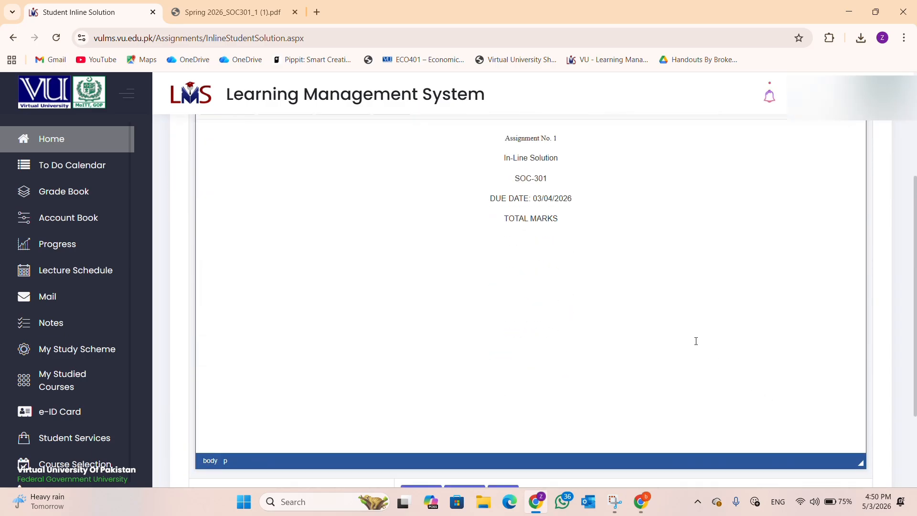
{"action": "scroll", "coordinate": [696, 339], "scroll_direction": "up", "scroll_amount": 1}
{"action": "left_click", "coordinate": [584, 284]}
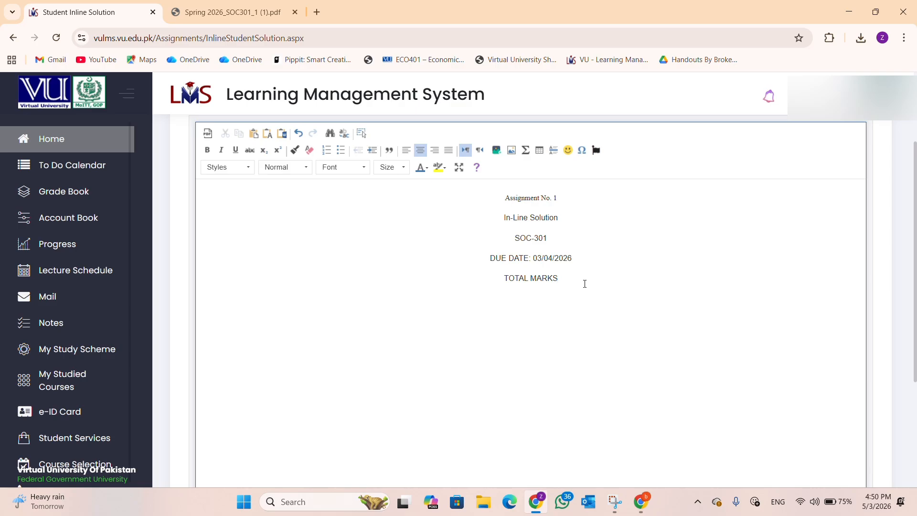
{"action": "type", "text": ": 20"}
{"action": "scroll", "coordinate": [583, 282], "scroll_direction": "up", "scroll_amount": 2}
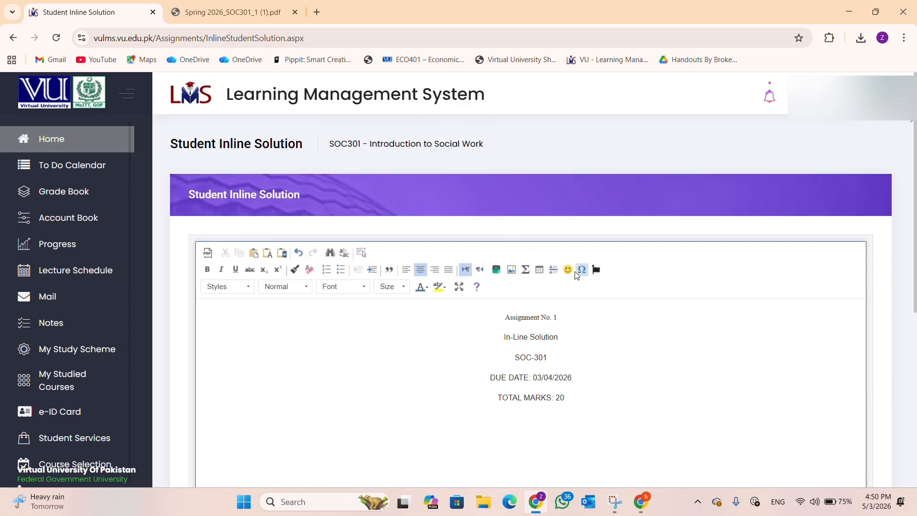
{"action": "scroll", "coordinate": [578, 277], "scroll_direction": "down", "scroll_amount": 1}
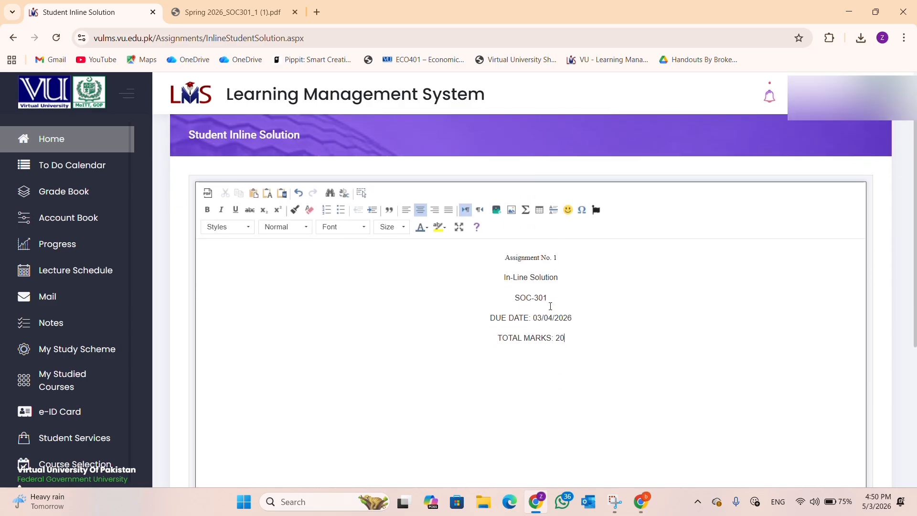
Step: Bold the Assignment No. 1, In-Line Solution and SOC-301 header lines
{"action": "triple_click", "coordinate": [520, 260]}
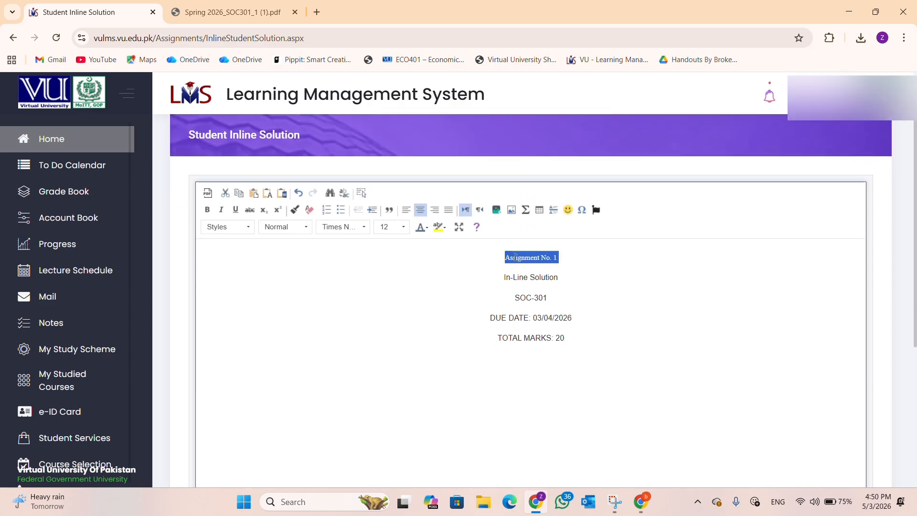
{"action": "left_click", "coordinate": [207, 210]}
{"action": "triple_click", "coordinate": [523, 278]}
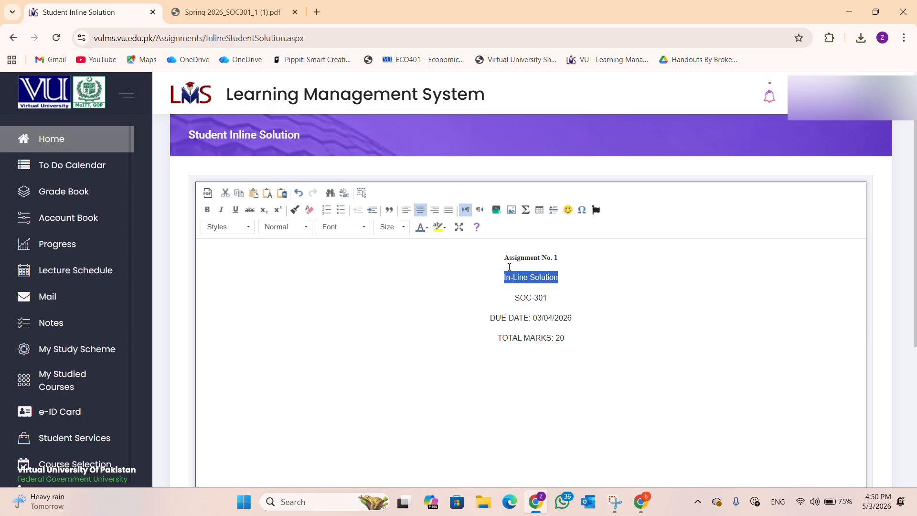
{"action": "left_click", "coordinate": [207, 210]}
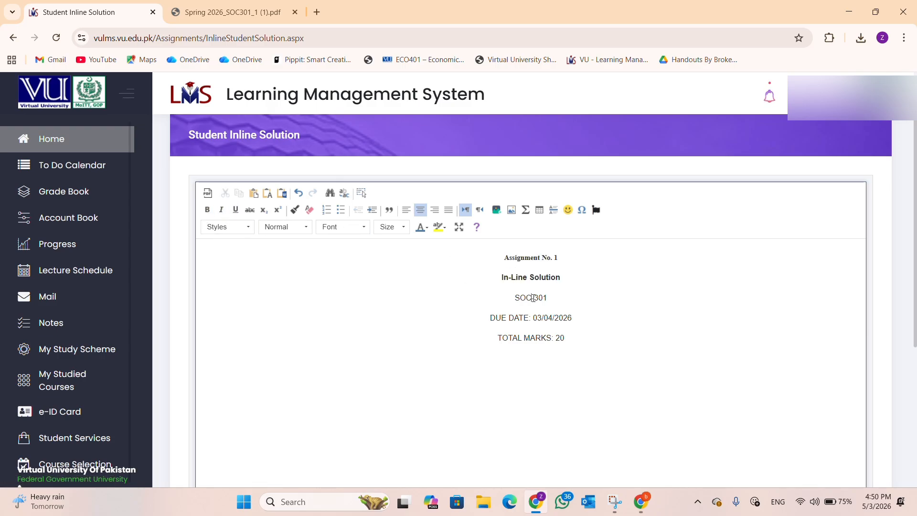
{"action": "triple_click", "coordinate": [533, 297]}
{"action": "left_click", "coordinate": [207, 210]}
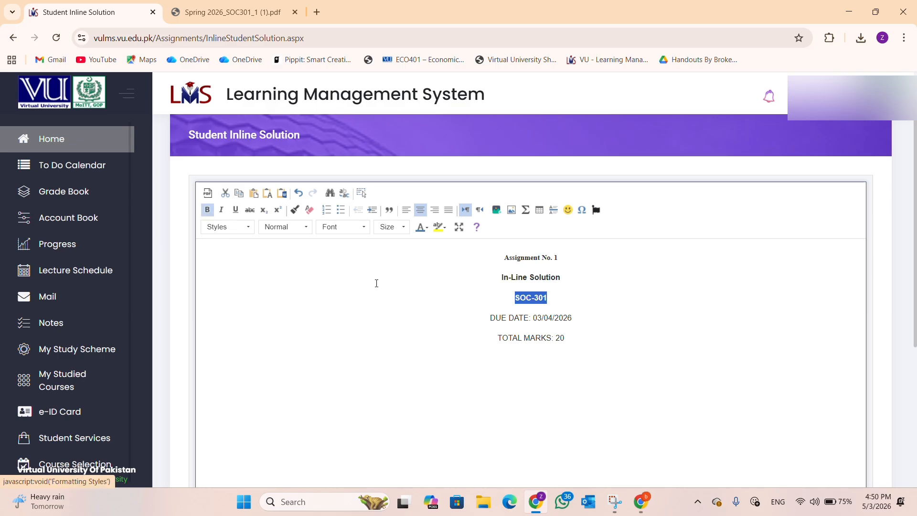
{"action": "left_click", "coordinate": [537, 318]}
Step: Bold and left-align the DUE DATE: 03/04/2026 and TOTAL MARKS: 20 lines
{"action": "triple_click", "coordinate": [537, 318]}
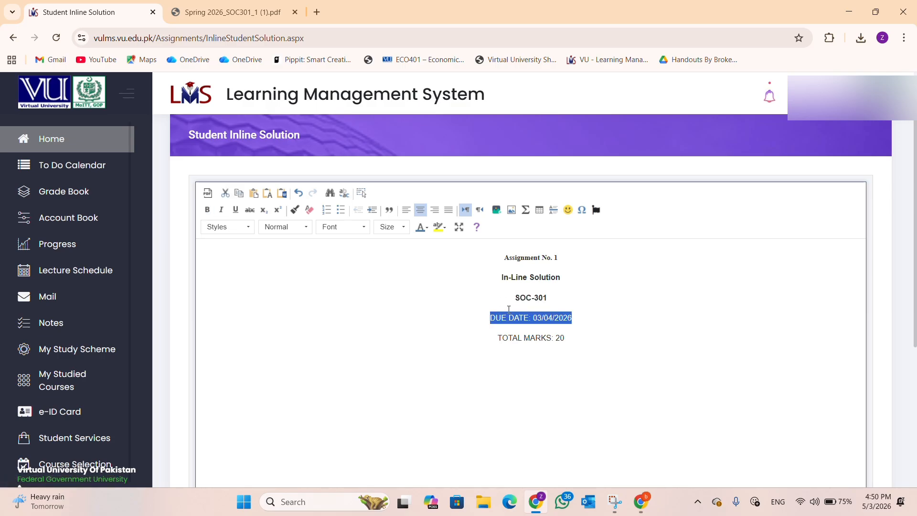
{"action": "left_click", "coordinate": [207, 210]}
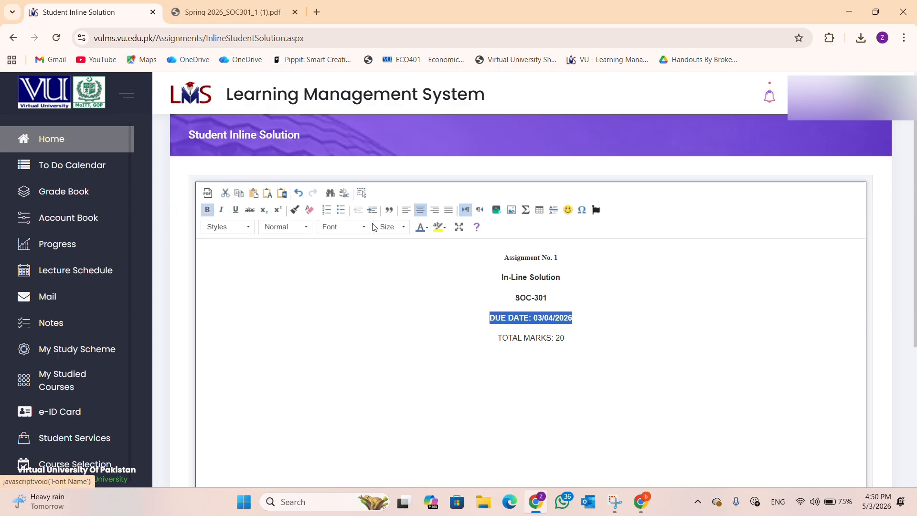
{"action": "left_click", "coordinate": [405, 210]}
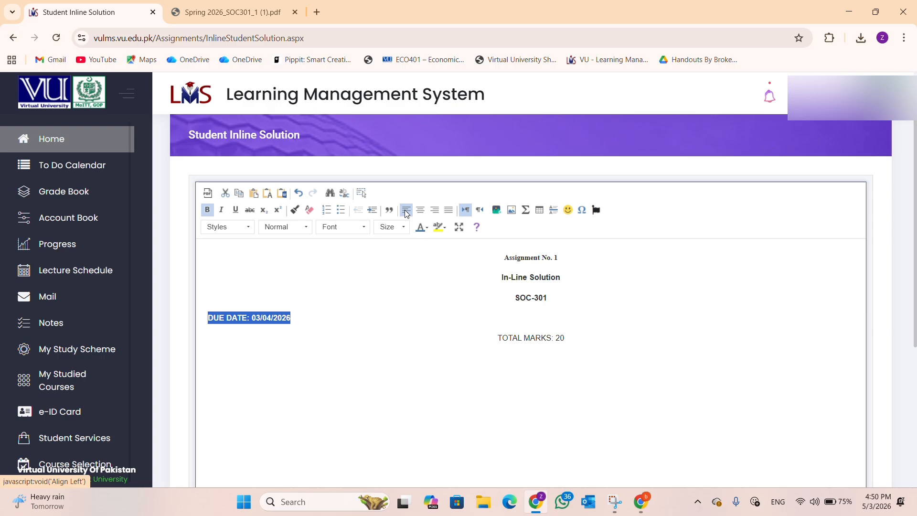
{"action": "triple_click", "coordinate": [520, 337]}
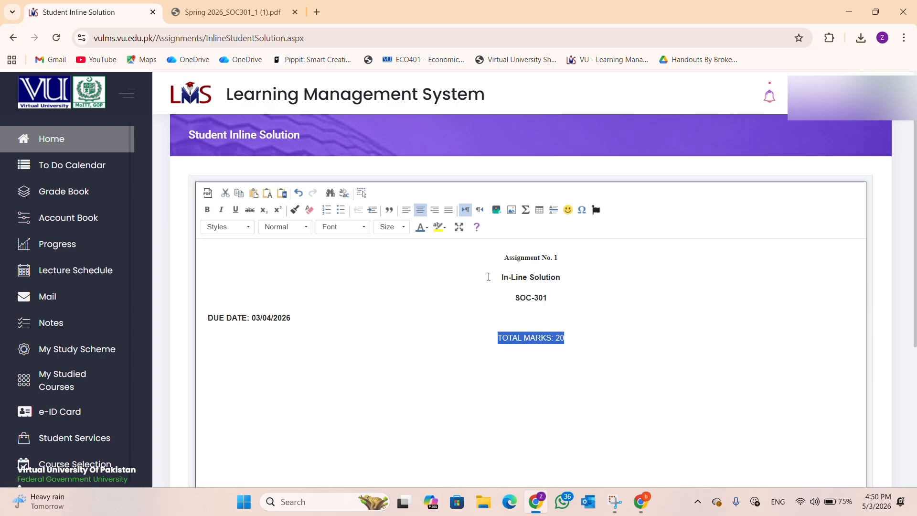
{"action": "left_click", "coordinate": [207, 210]}
{"action": "left_click", "coordinate": [405, 210]}
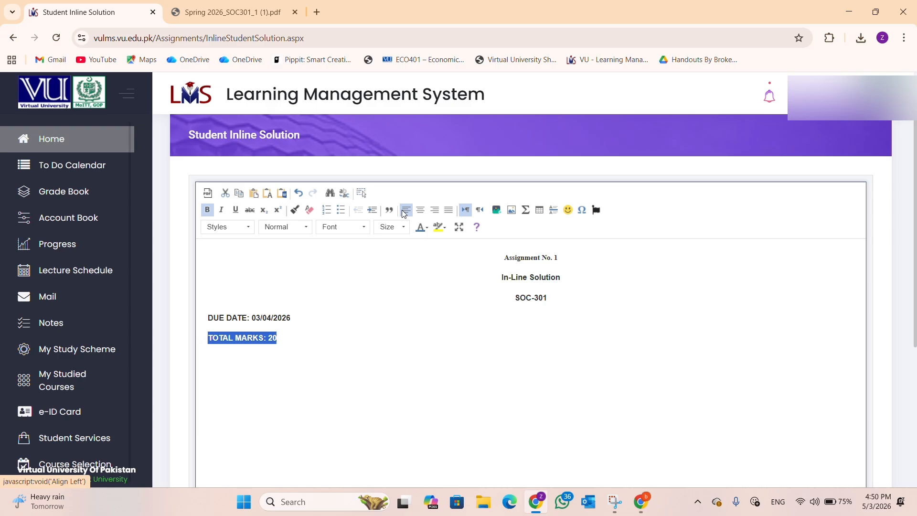
{"action": "left_click", "coordinate": [384, 351]}
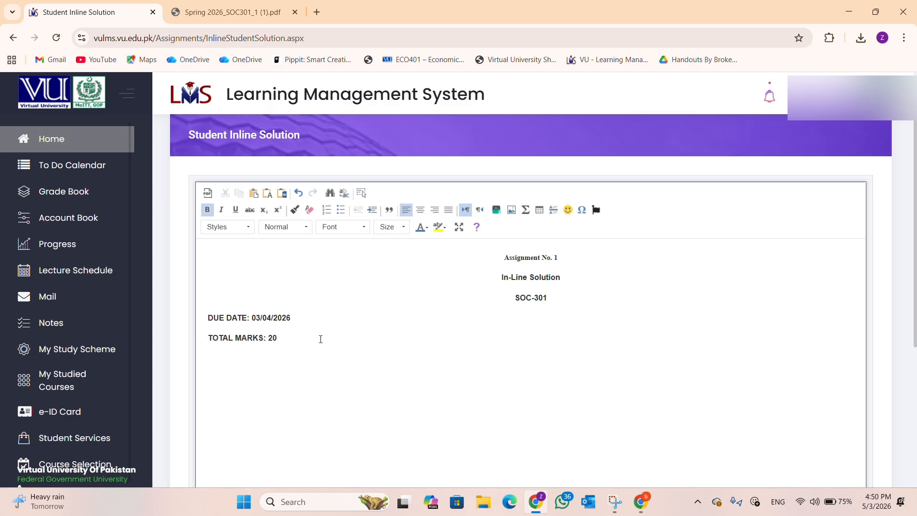
Step: Add the student's name and student ID on separate lines below the header
{"action": "key", "text": "Return"}
{"action": "type", "text": "Nawaal"}
{"action": "key", "text": "Return"}
{"action": "type", "text": "BC123456789"}
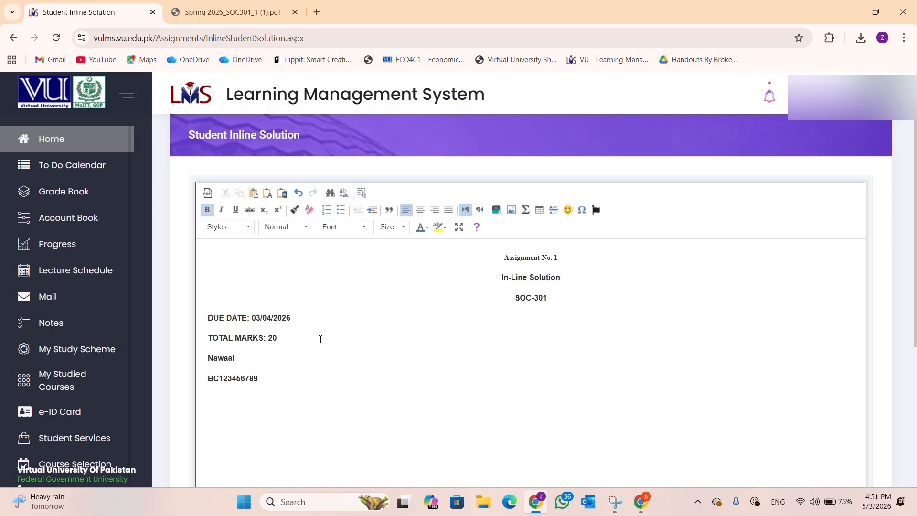
Step: Type the Question No. 1 heading followed by its question text
{"action": "scroll", "coordinate": [320, 339], "scroll_direction": "down", "scroll_amount": 3}
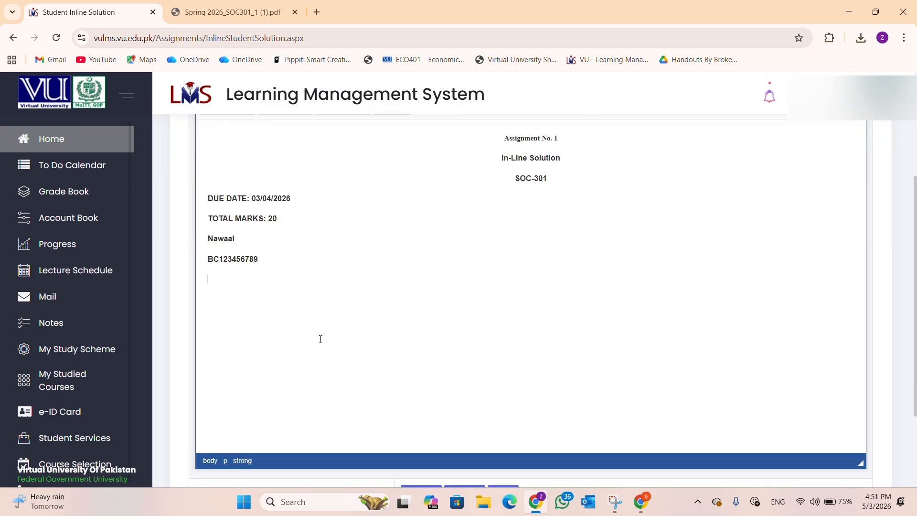
{"action": "type", "text": "Question N"}
{"action": "type", "text": "o. 1 "}
{"action": "type", "text": "Your are supp"}
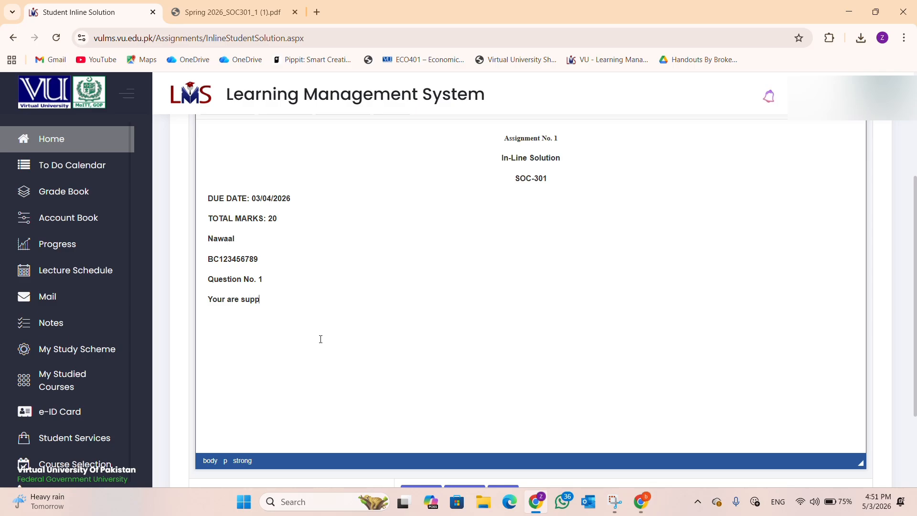
{"action": "type", "text": "ort"}
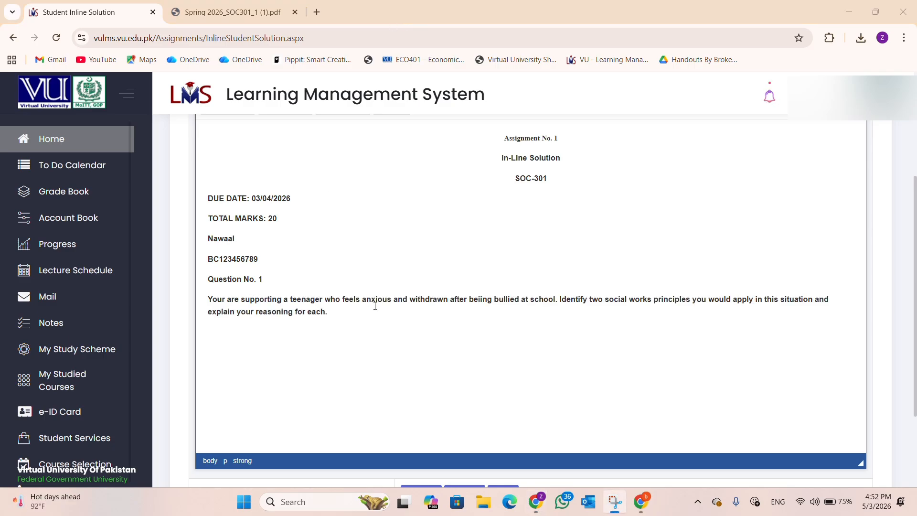
{"action": "left_click", "coordinate": [349, 313]}
{"action": "scroll", "coordinate": [348, 311], "scroll_direction": "up", "scroll_amount": 2}
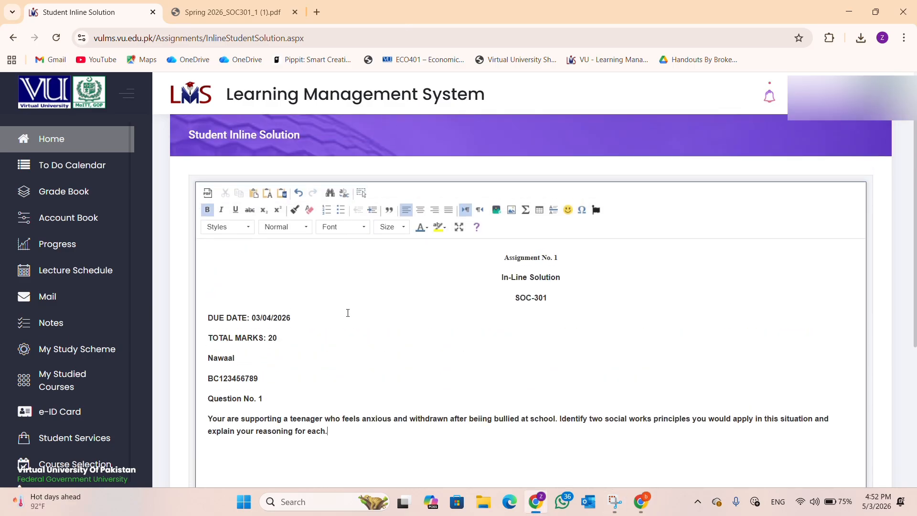
{"action": "scroll", "coordinate": [340, 315], "scroll_direction": "down", "scroll_amount": 1}
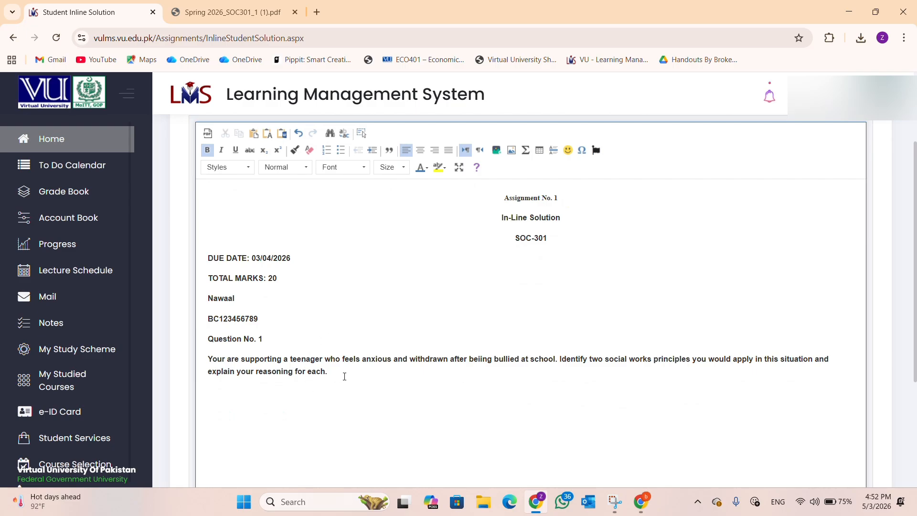
Step: Type an Answer:- label on a new line below the question, checking the PDF
{"action": "key", "text": "Return"}
{"action": "type", "text": "Answer:-"}
{"action": "scroll", "coordinate": [345, 376], "scroll_direction": "down", "scroll_amount": 4}
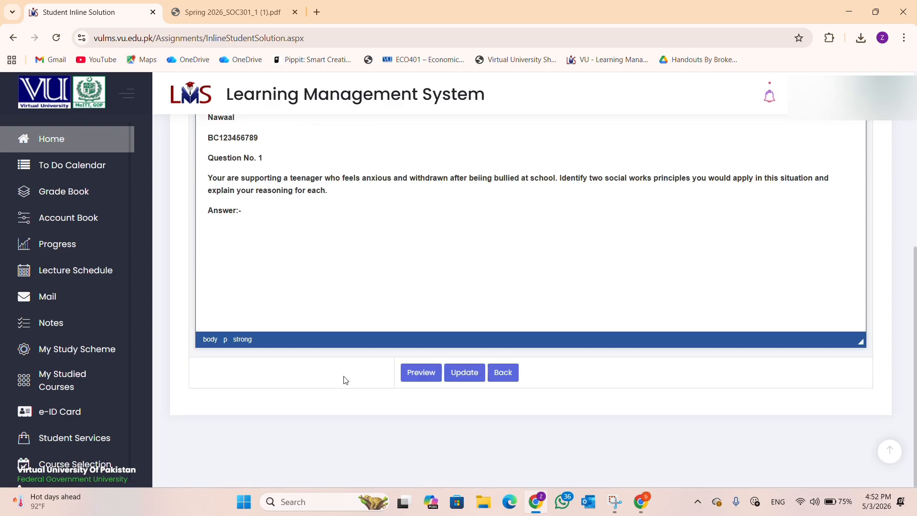
{"action": "scroll", "coordinate": [250, 287], "scroll_direction": "up", "scroll_amount": 1}
{"action": "left_click", "coordinate": [250, 286]}
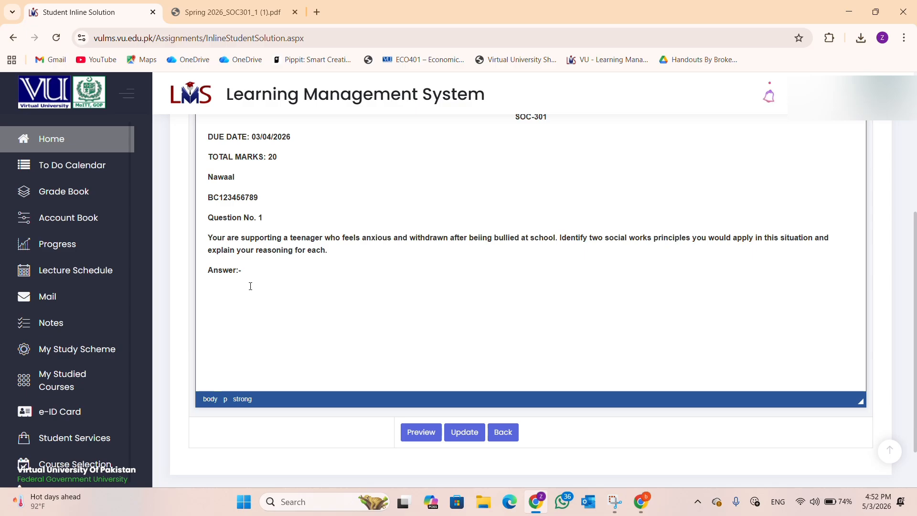
{"action": "key", "text": "ctrl+Tab"}
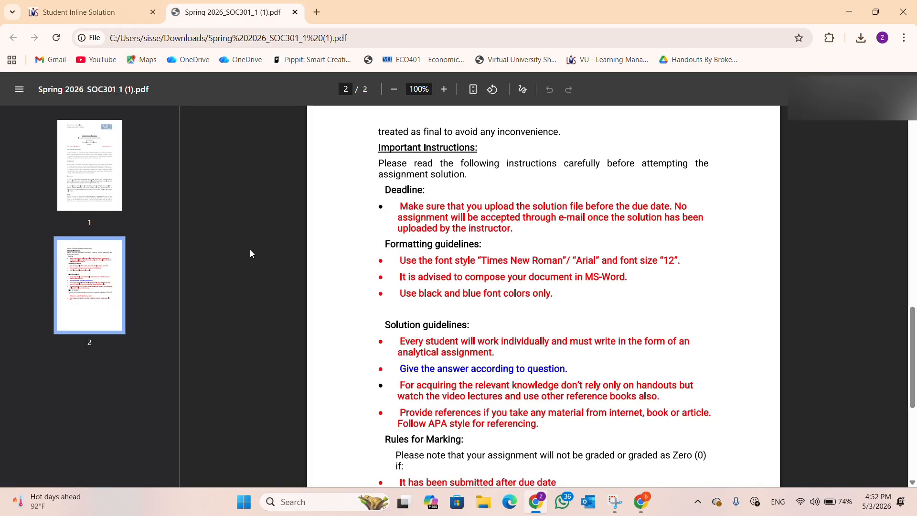
{"action": "key", "text": "ctrl+Tab"}
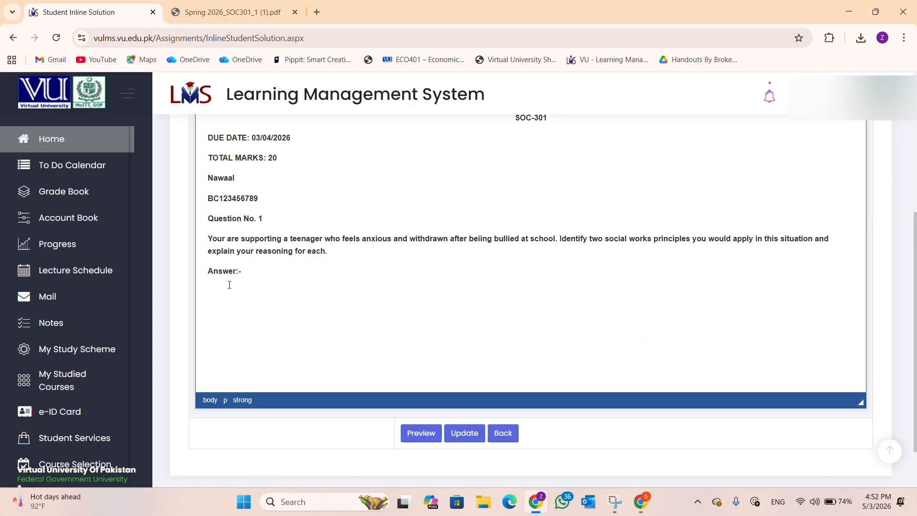
{"action": "scroll", "coordinate": [224, 277], "scroll_direction": "up", "scroll_amount": 2}
Step: Delete the stray 'Answer' word typed on the line under the label
{"action": "left_click", "coordinate": [238, 409]}
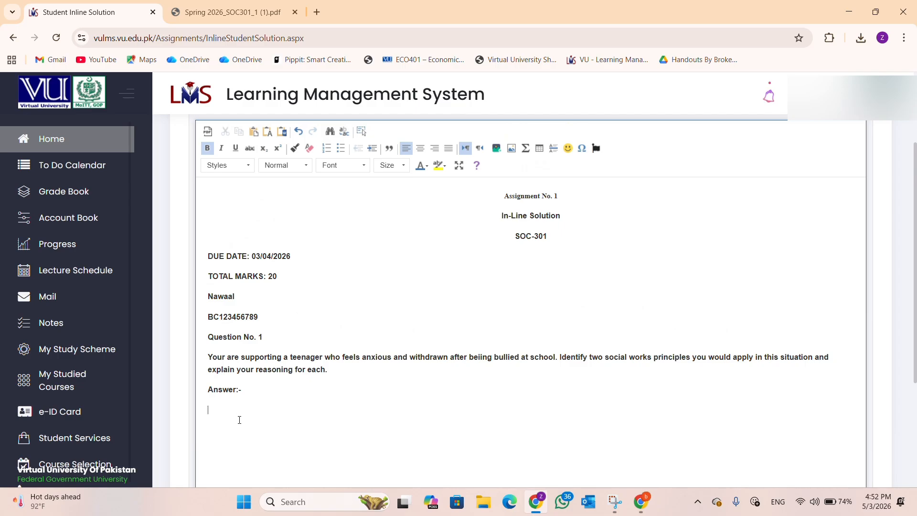
{"action": "type", "text": "Answer"}
{"action": "double_click", "coordinate": [237, 415]}
{"action": "key", "text": "BackSpace"}
{"action": "key", "text": "BackSpace"}
{"action": "scroll", "coordinate": [362, 357], "scroll_direction": "down", "scroll_amount": 1}
{"action": "scroll", "coordinate": [361, 357], "scroll_direction": "down", "scroll_amount": 2}
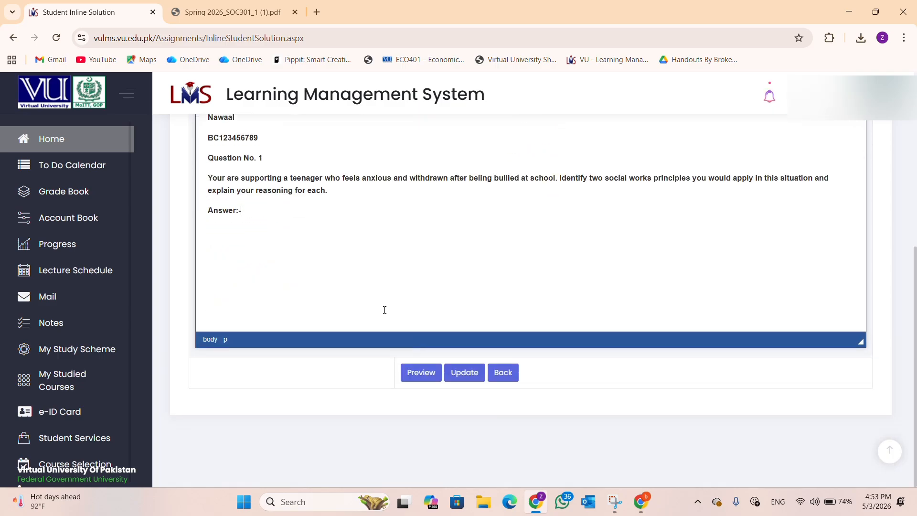
{"action": "scroll", "coordinate": [383, 311], "scroll_direction": "up", "scroll_amount": 2}
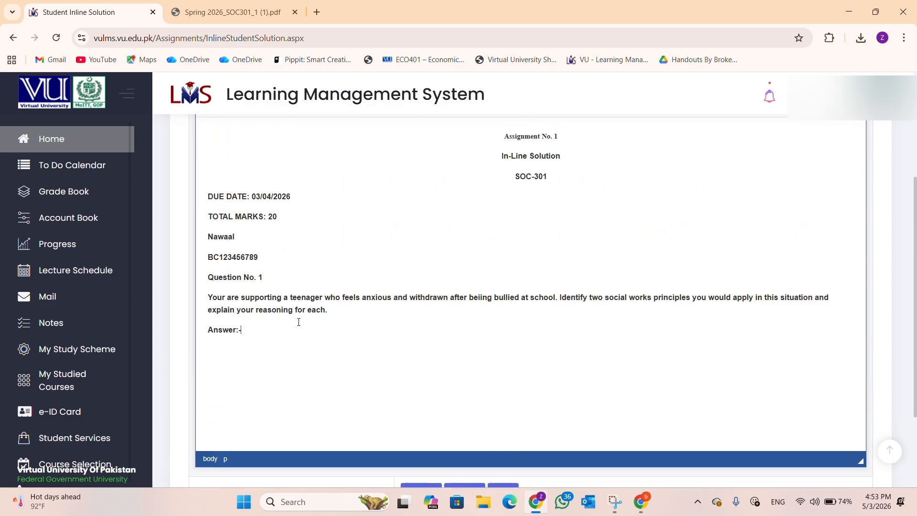
{"action": "scroll", "coordinate": [298, 323], "scroll_direction": "up", "scroll_amount": 1}
Step: Type practice numbered-list items under Answer:- and then delete them
{"action": "key", "text": "Return"}
{"action": "left_click", "coordinate": [327, 148]}
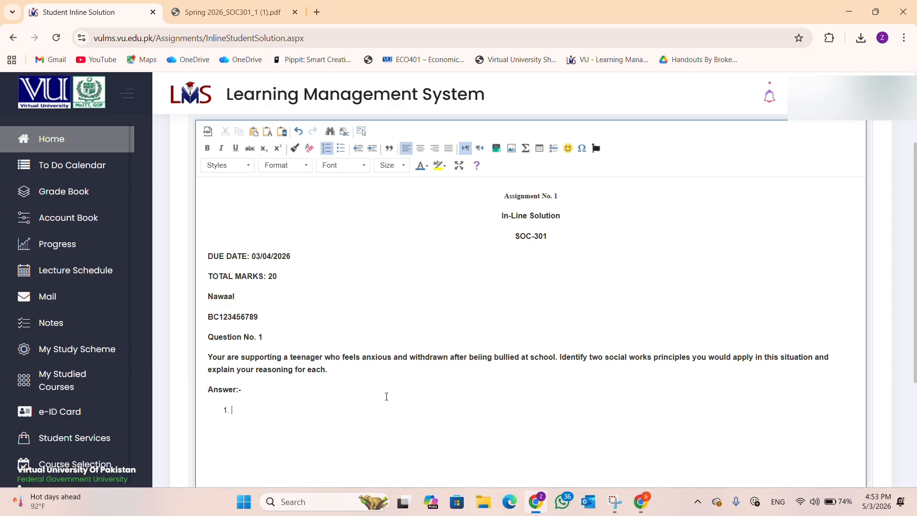
{"action": "type", "text": "kdjfdj;l "}
{"action": "type", "text": "kfjdkfjdlkj"}
{"action": "key", "text": "Return"}
{"action": "type", "text": "dkldkl;k"}
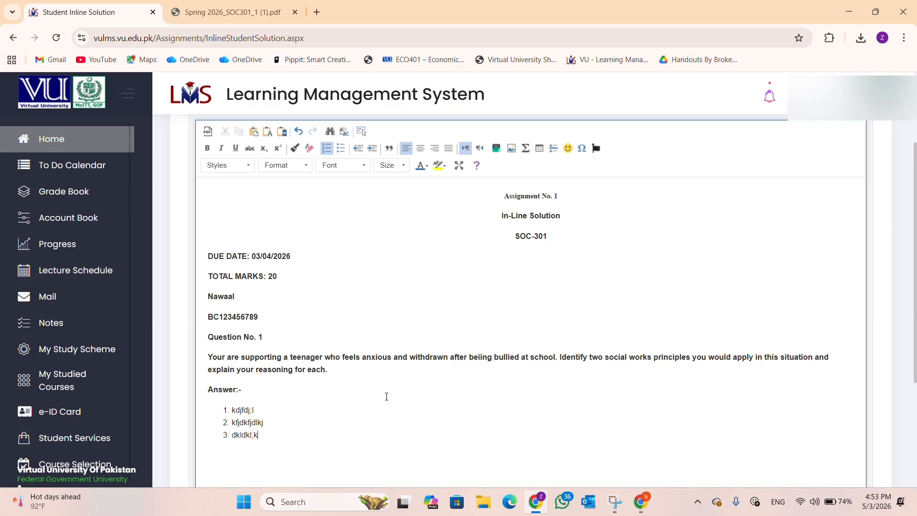
{"action": "type", "text": "g"}
{"action": "left_click_drag", "start_coordinate": [266, 434], "coordinate": [212, 411]}
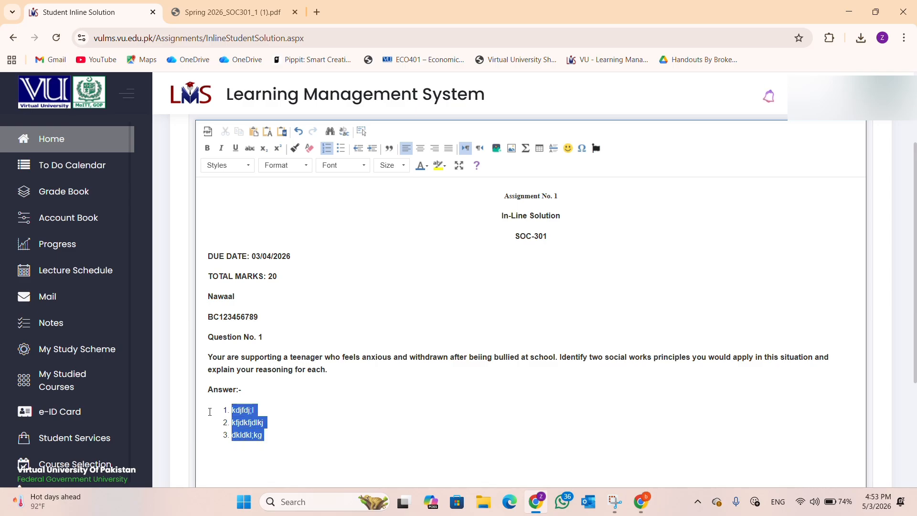
{"action": "key", "text": "BackSpace"}
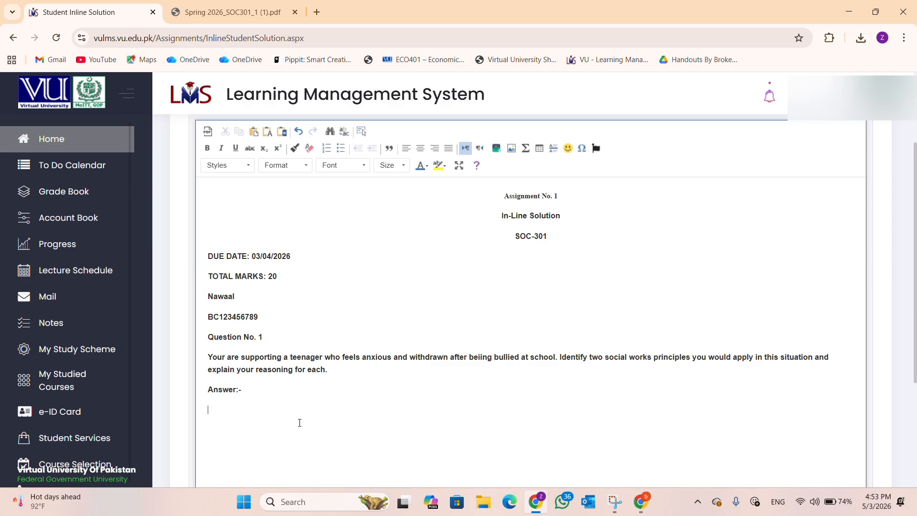
Step: Add three practice bullet points, delete them, and remove the leftover bullets
{"action": "left_click", "coordinate": [340, 149]}
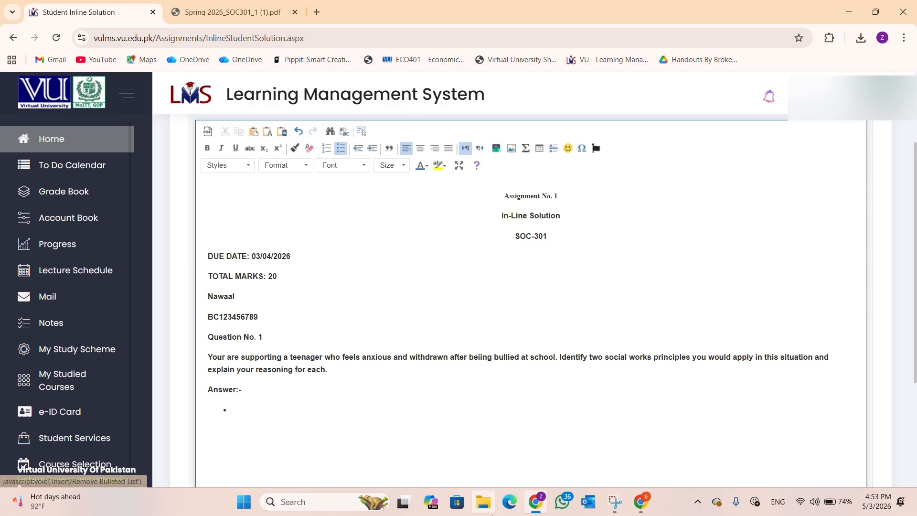
{"action": "type", "text": "dfkdlkrj r"}
{"action": "key", "text": "Return"}
{"action": "type", "text": "dljoj brjrk j"}
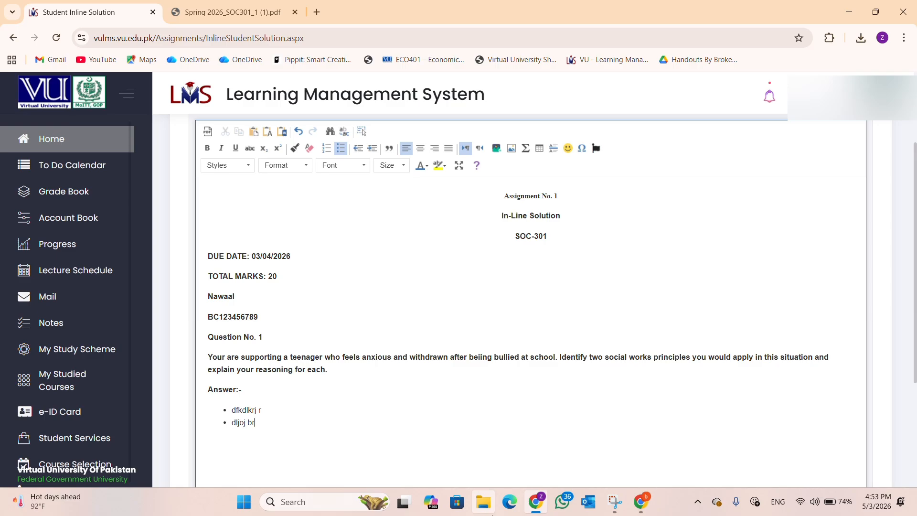
{"action": "key", "text": "Return"}
{"action": "type", "text": "dlkfjdk jkt ro"}
{"action": "key", "text": "Return"}
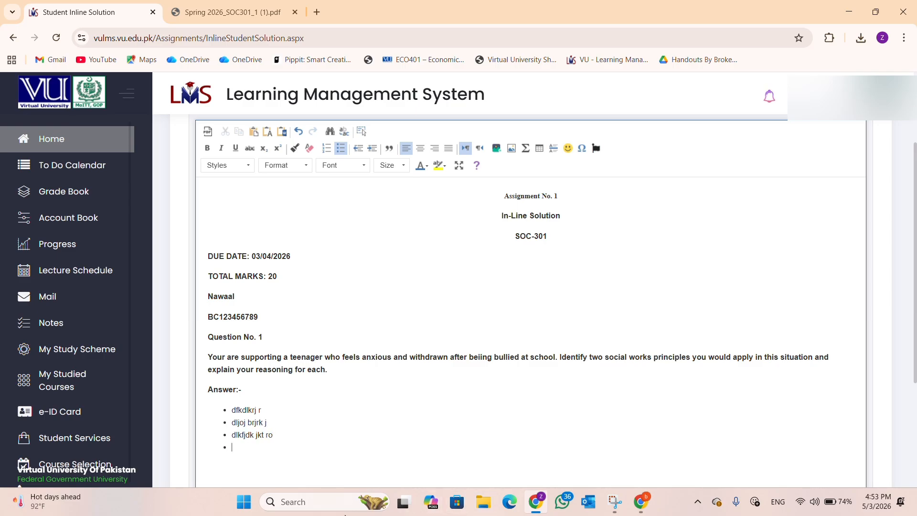
{"action": "left_click_drag", "start_coordinate": [244, 447], "coordinate": [205, 410]}
{"action": "key", "text": "BackSpace"}
{"action": "left_click", "coordinate": [245, 434]}
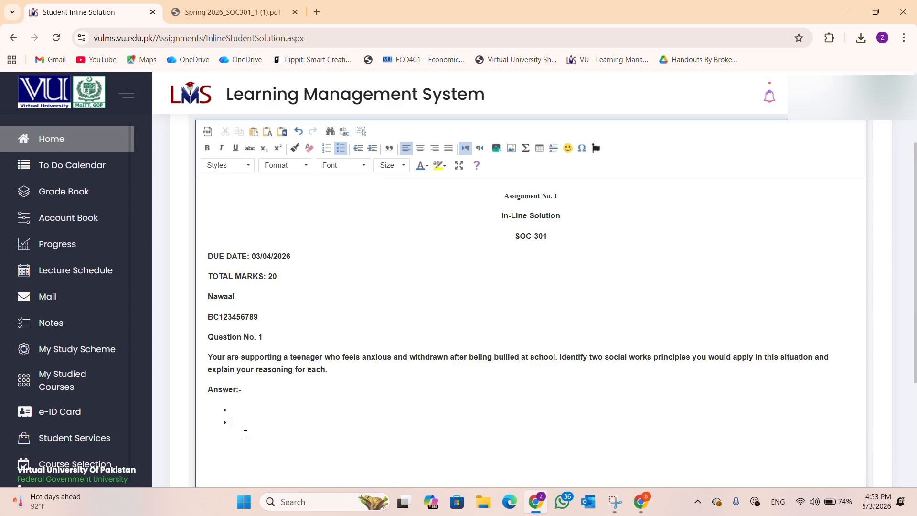
{"action": "key", "text": "BackSpace"}
{"action": "key", "text": "BackSpace"}
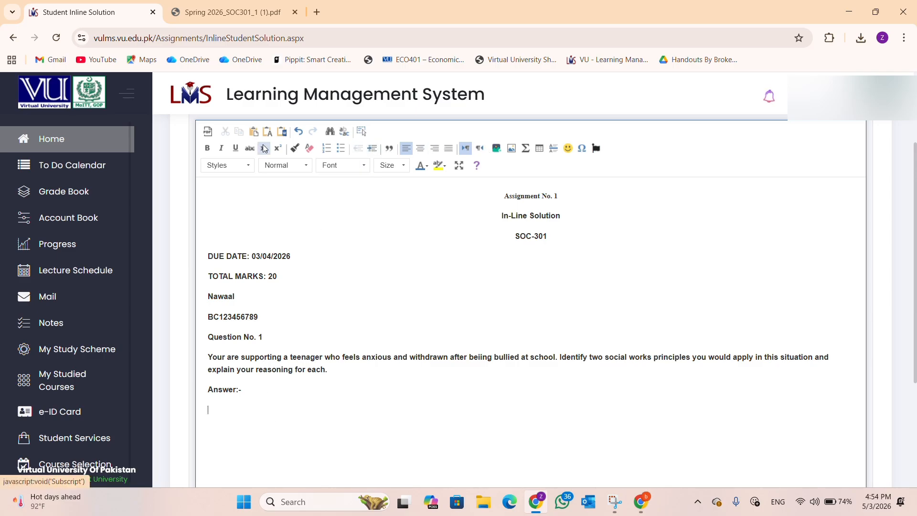
Step: Insert a table with 3 columns and 3 rows below Answer:-
{"action": "left_click", "coordinate": [537, 149]}
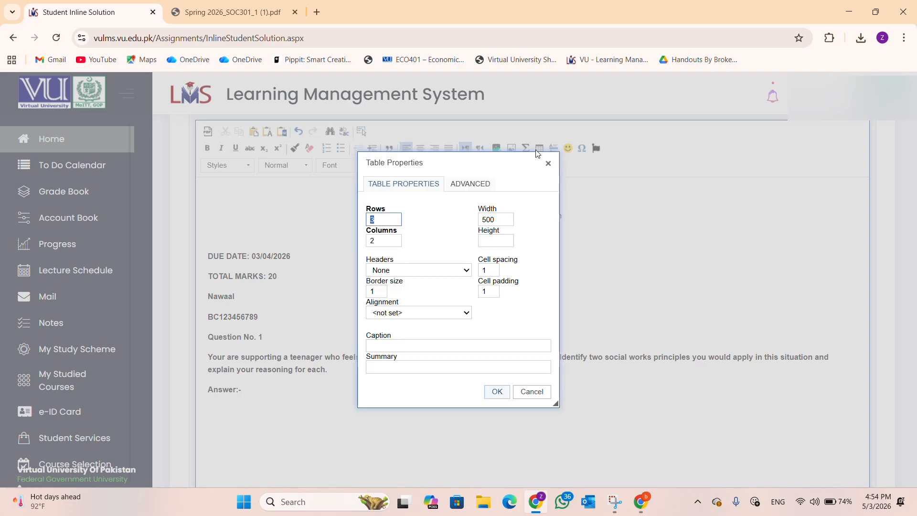
{"action": "left_click", "coordinate": [384, 239]}
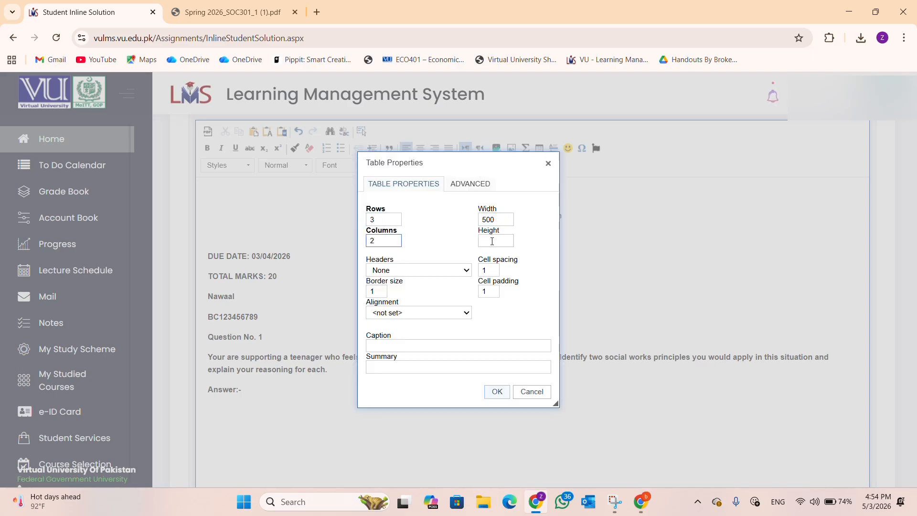
{"action": "left_click", "coordinate": [388, 220]}
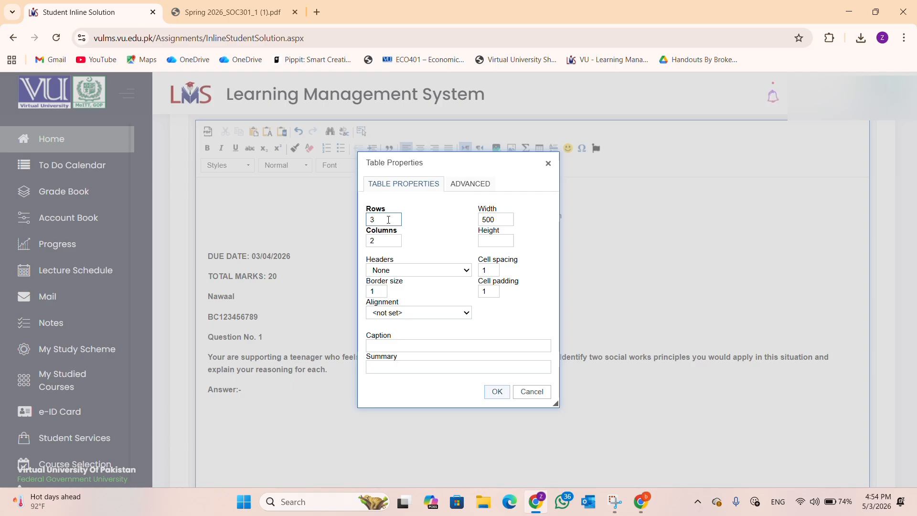
{"action": "left_click", "coordinate": [385, 241]}
{"action": "key", "text": "BackSpace"}
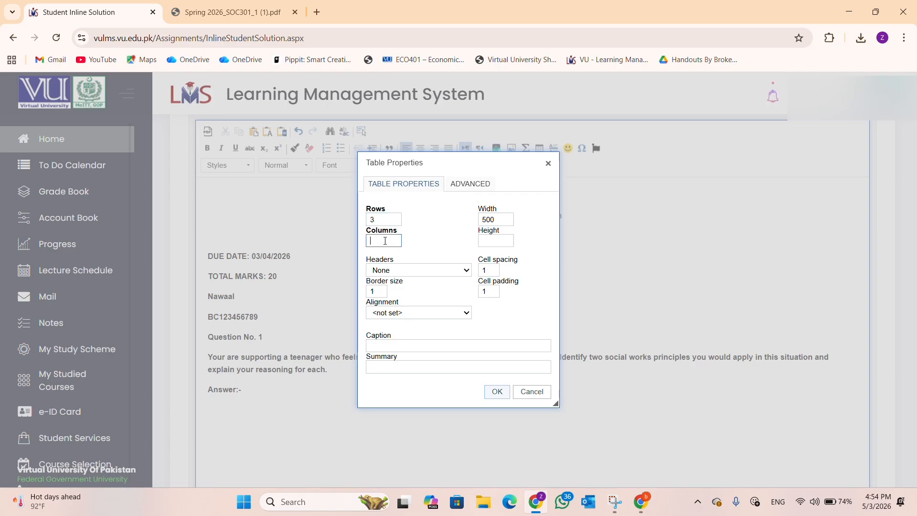
{"action": "type", "text": "3"}
{"action": "left_click", "coordinate": [494, 393]}
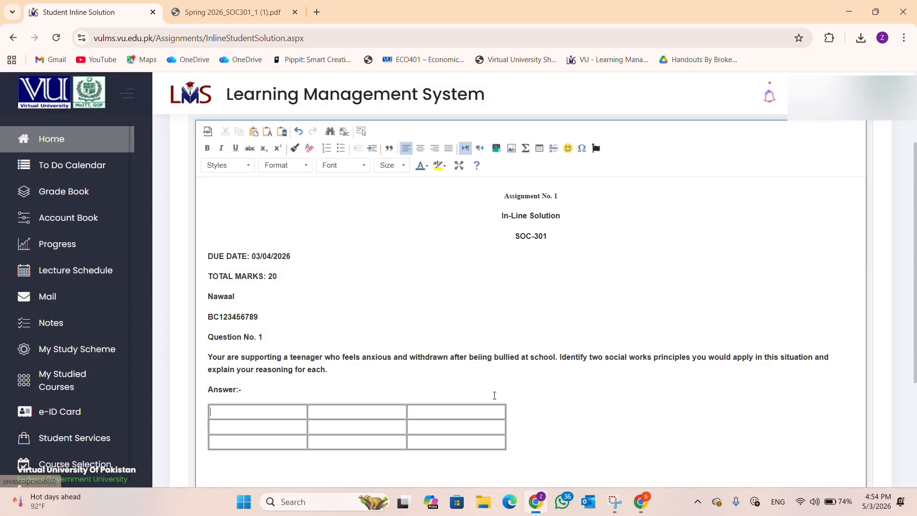
Step: Type practice text into the first two cells of the table's top row
{"action": "scroll", "coordinate": [403, 395], "scroll_direction": "down", "scroll_amount": 1}
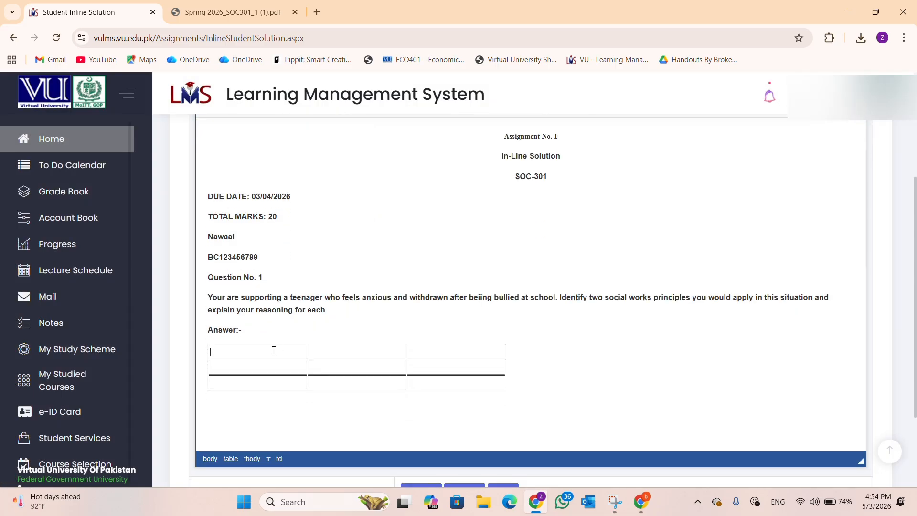
{"action": "type", "text": "quws"}
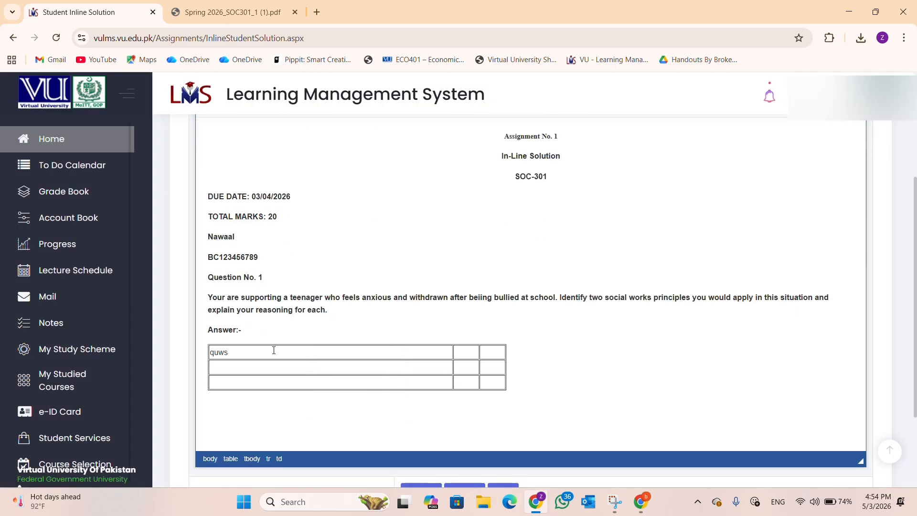
{"action": "type", "text": "dfdlfk"}
{"action": "key", "text": "Tab"}
{"action": "type", "text": "dfdk dkgjkgj"}
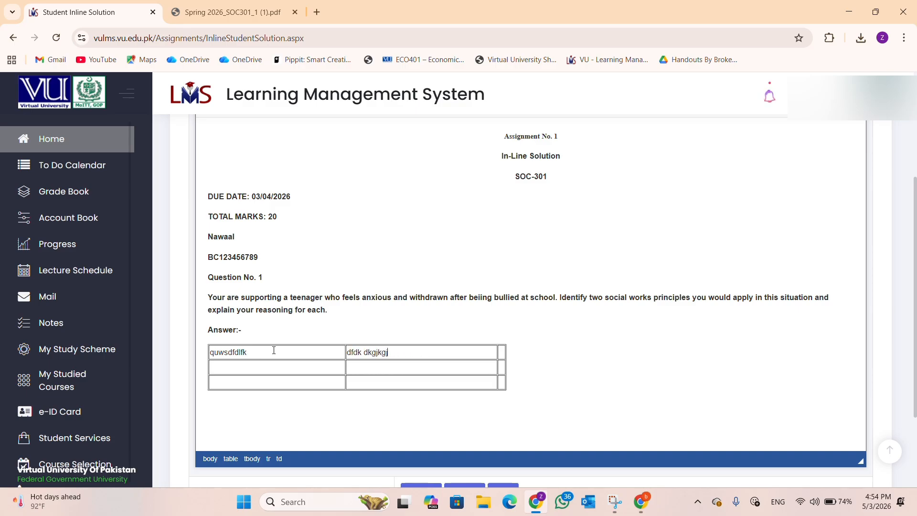
{"action": "type", "text": "dkf jfkgj kjgkj"}
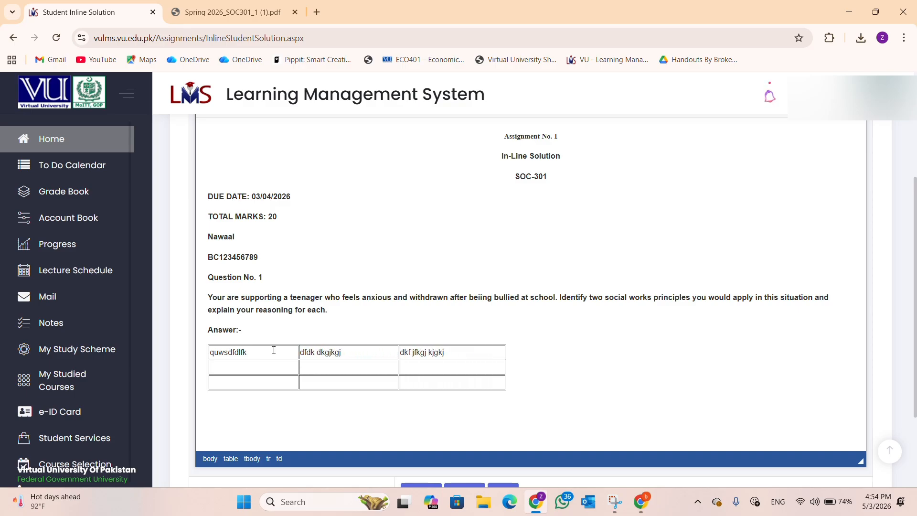
Step: Head the table's three columns question, answer and justification
{"action": "double_click", "coordinate": [221, 354]}
{"action": "type", "text": "question"}
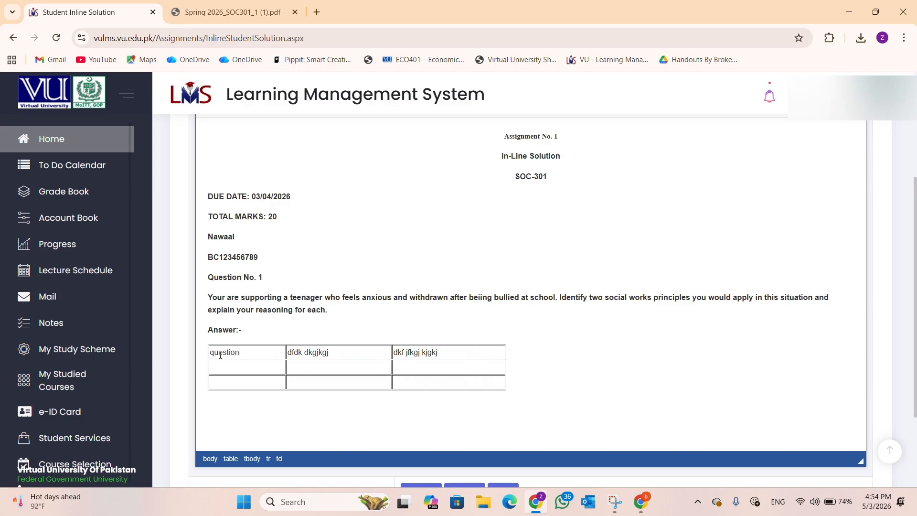
{"action": "key", "text": "Tab"}
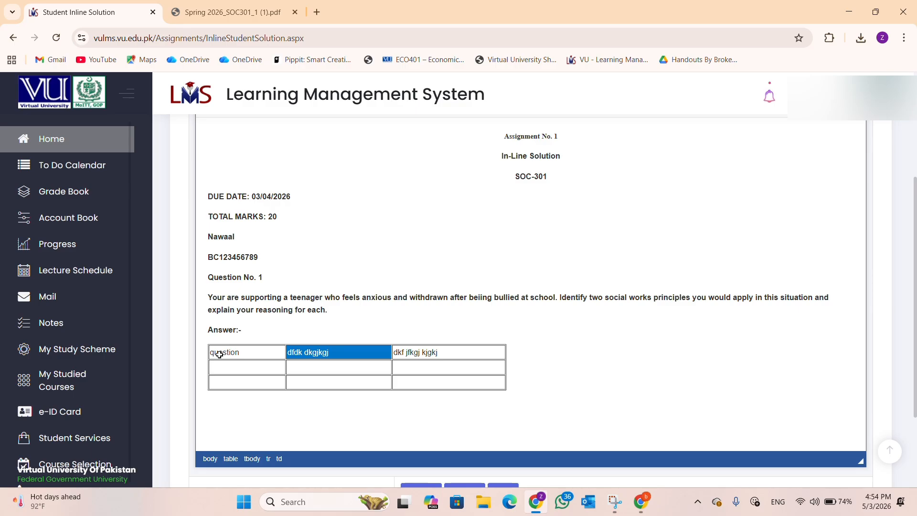
{"action": "type", "text": "answer"}
{"action": "key", "text": "Tab"}
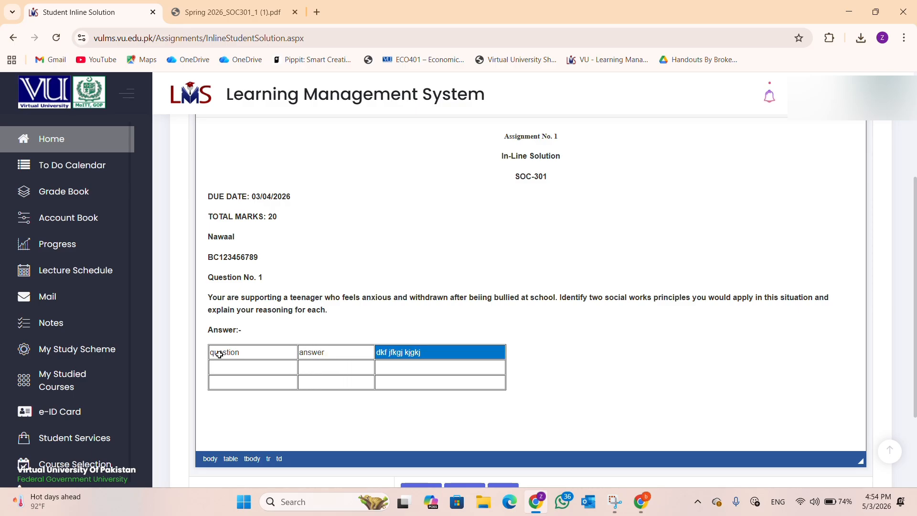
{"action": "type", "text": "justification"}
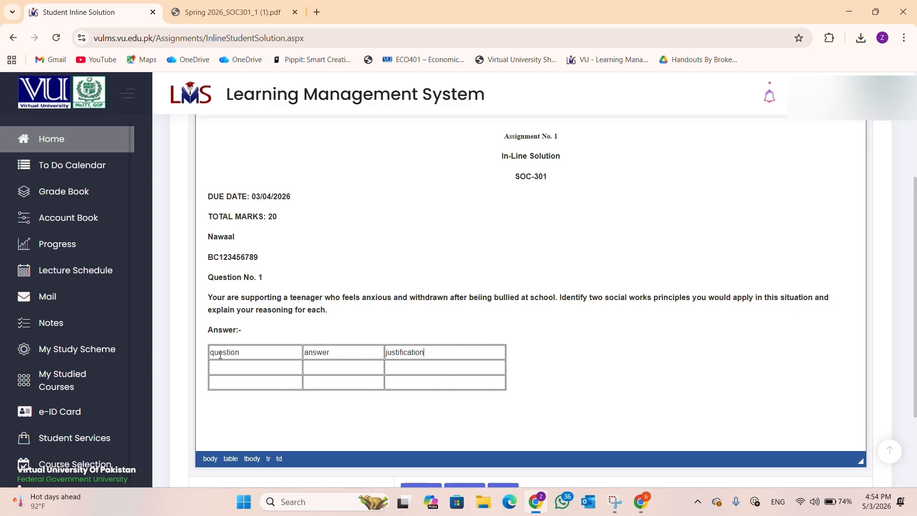
Step: Fill row two with 'what is compter' and a sample answer, then undo to remove the table
{"action": "key", "text": "Tab"}
{"action": "type", "text": "what is compter"}
{"action": "key", "text": "Tab"}
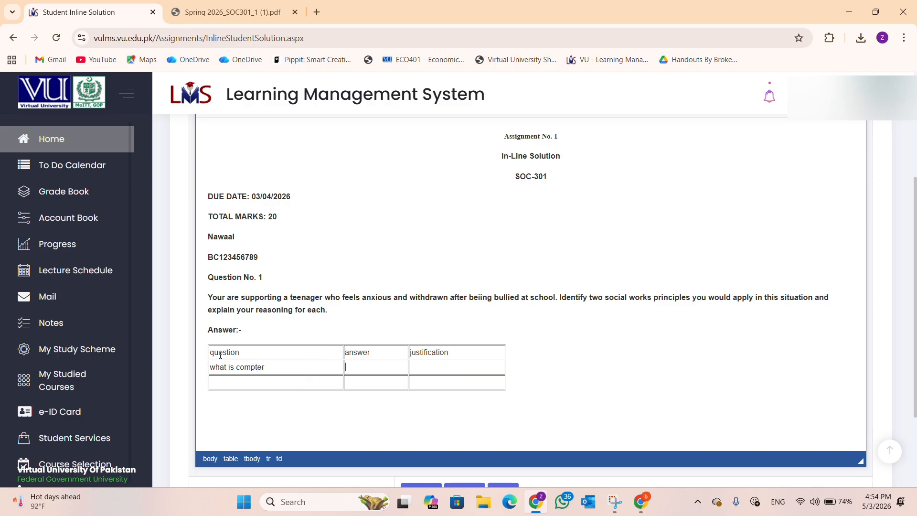
{"action": "type", "text": "compter is "}
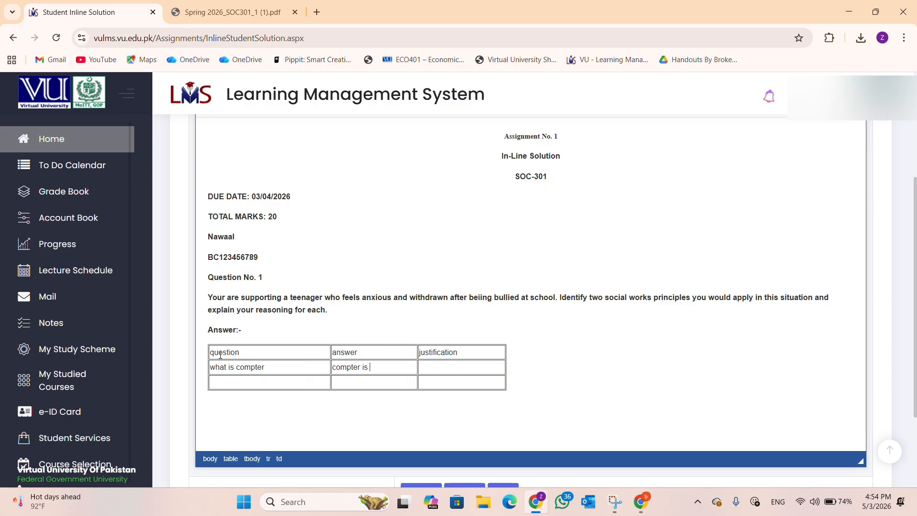
{"action": "type", "text": "a machine"}
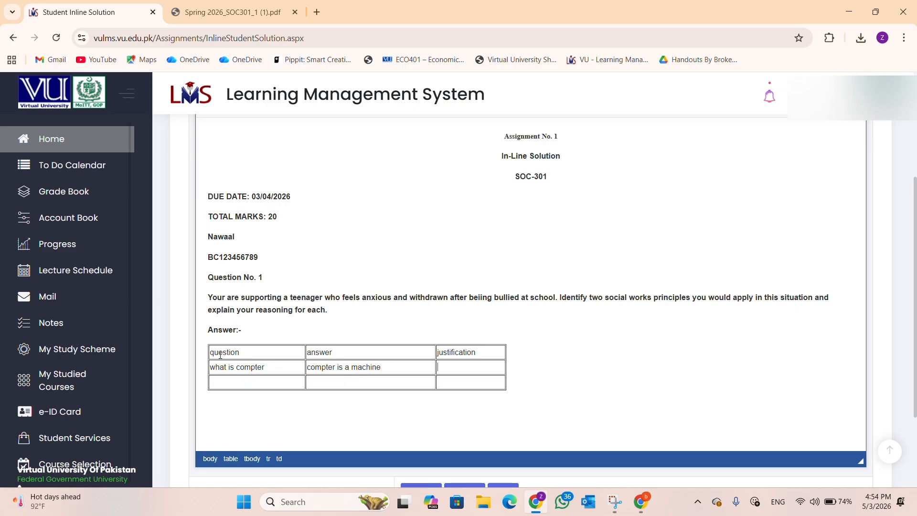
{"action": "type", "text": "it ddfjdo meo"}
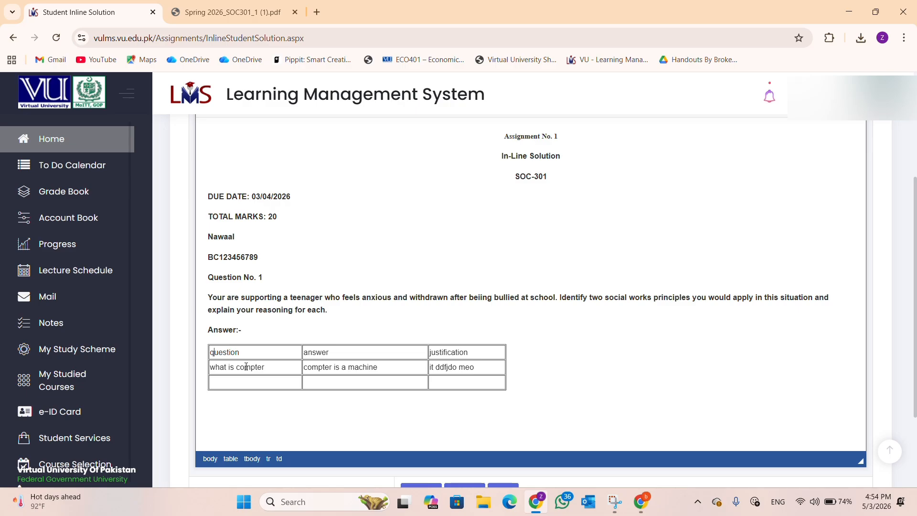
{"action": "key", "text": "ctrl+z"}
{"action": "key", "text": "ctrl+z"}
{"action": "key", "text": "ctrl+z"}
{"action": "key", "text": "ctrl+z"}
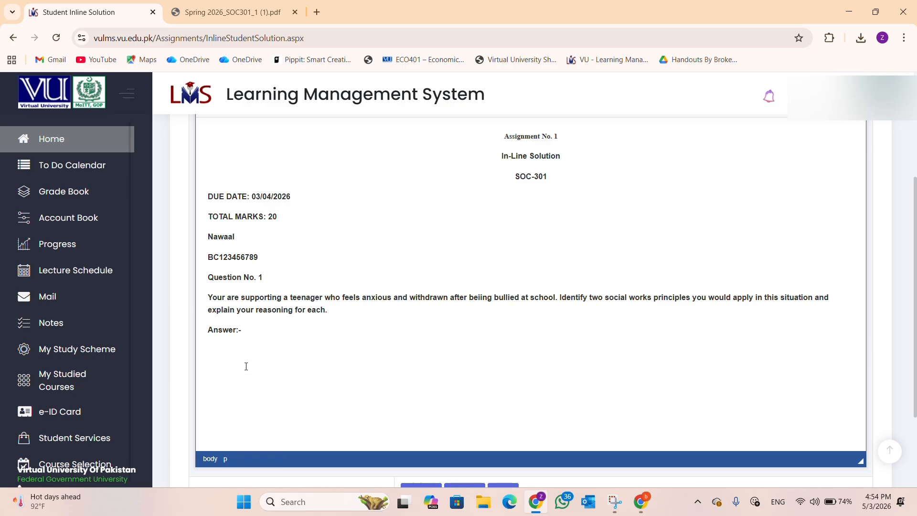
{"action": "key", "text": "ctrl+s"}
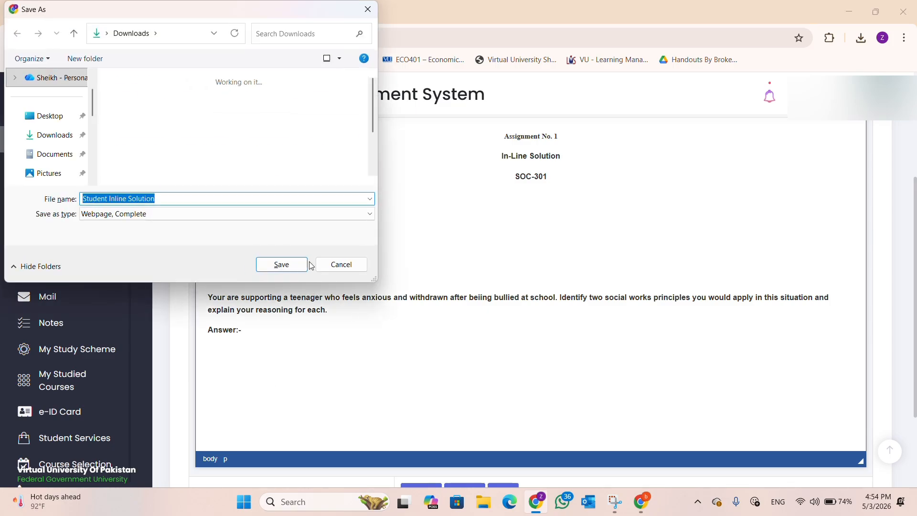
{"action": "left_click", "coordinate": [334, 264]}
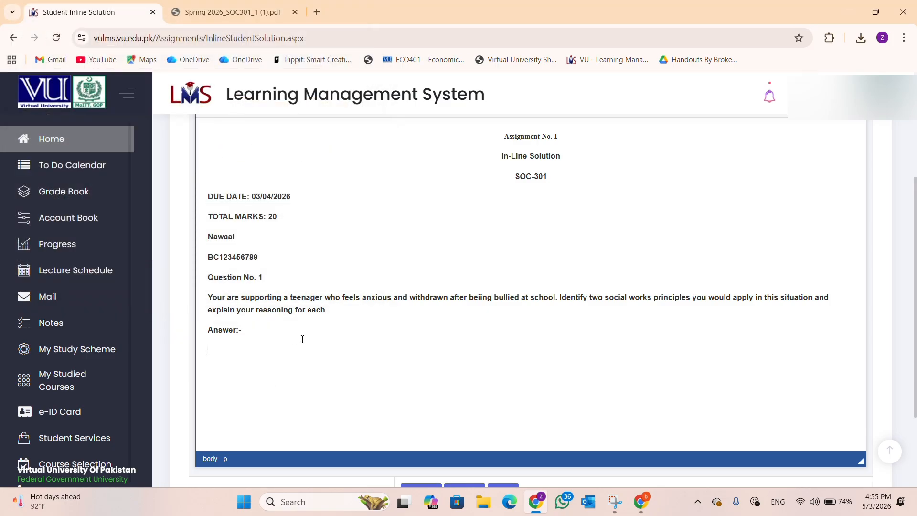
{"action": "scroll", "coordinate": [282, 266], "scroll_direction": "down", "scroll_amount": 2}
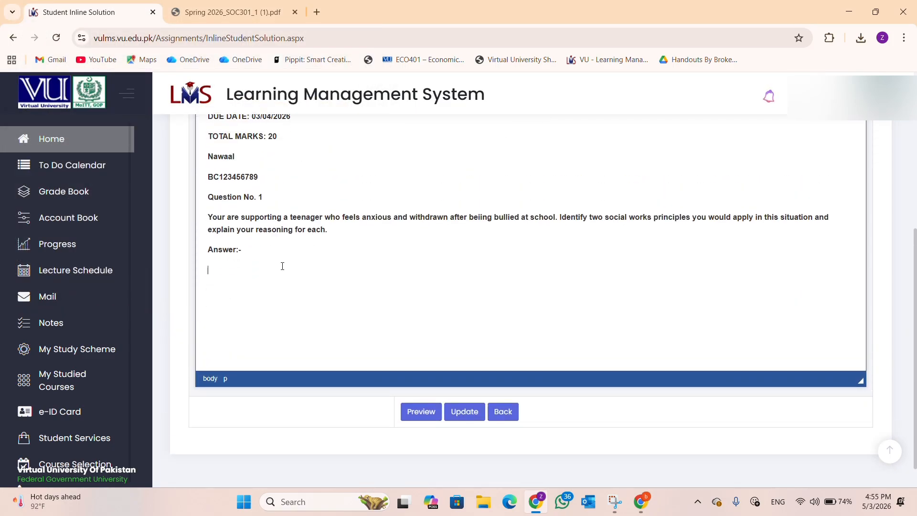
{"action": "scroll", "coordinate": [224, 295], "scroll_direction": "up", "scroll_amount": 1}
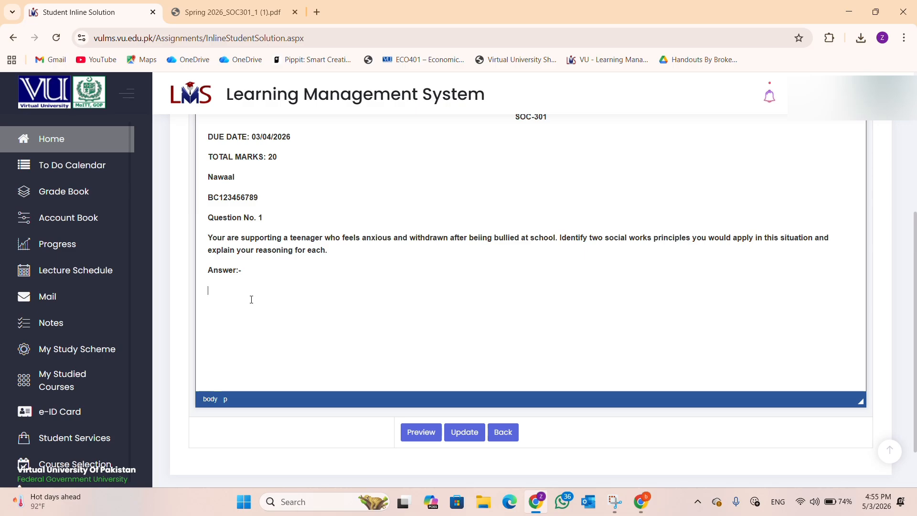
{"action": "key", "text": "ctrl+v"}
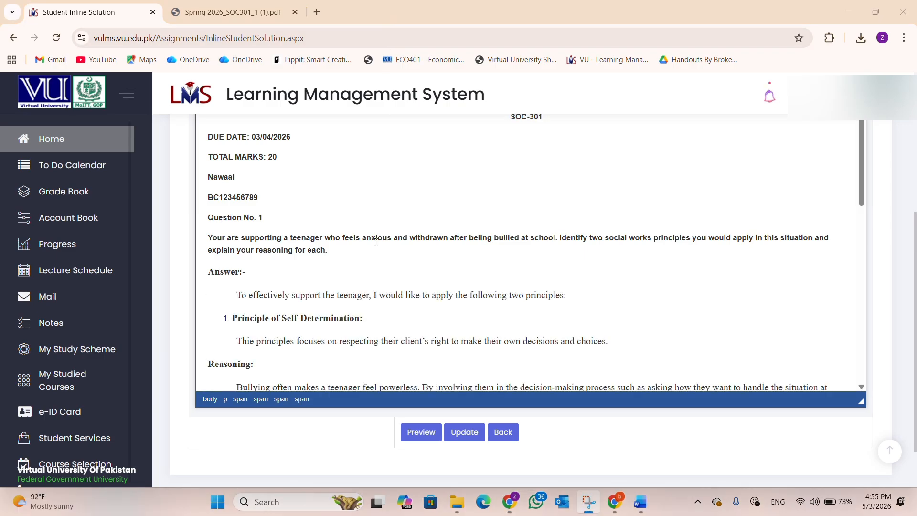
{"action": "scroll", "coordinate": [268, 246], "scroll_direction": "down", "scroll_amount": 1}
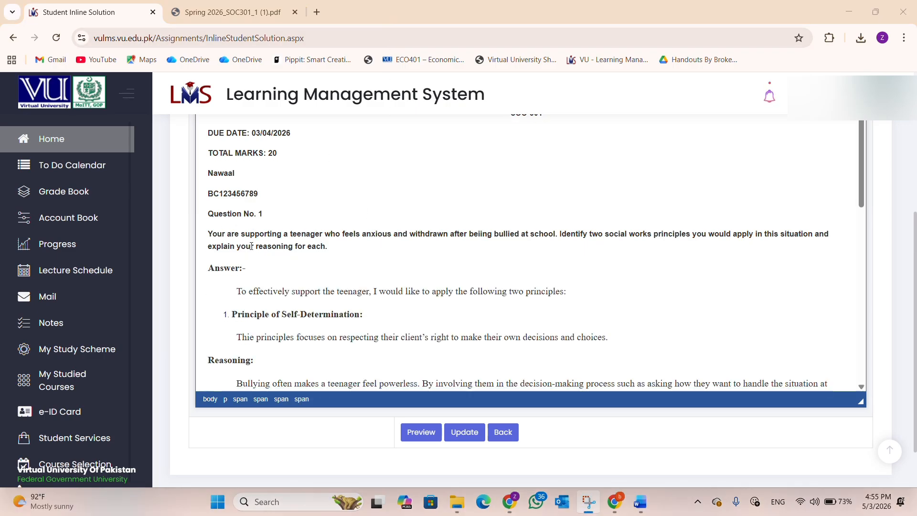
{"action": "scroll", "coordinate": [251, 245], "scroll_direction": "down", "scroll_amount": 10}
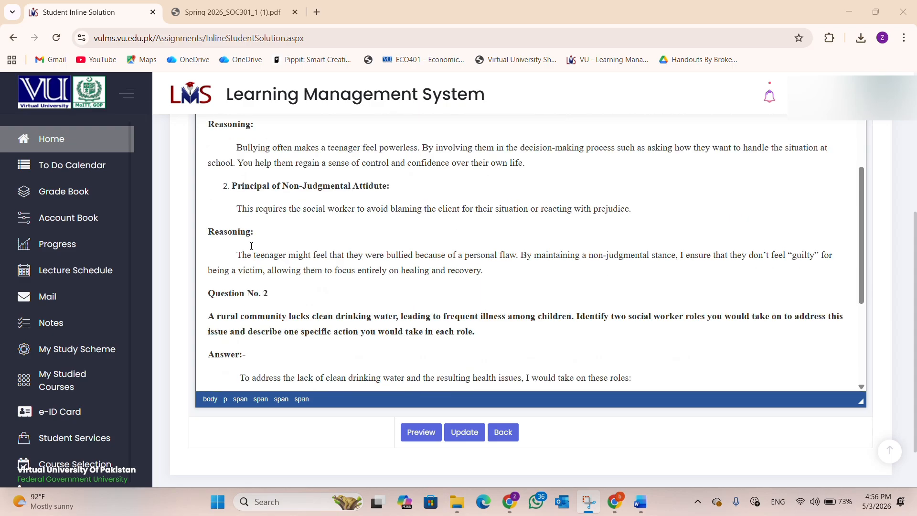
{"action": "scroll", "coordinate": [251, 246], "scroll_direction": "down", "scroll_amount": 1}
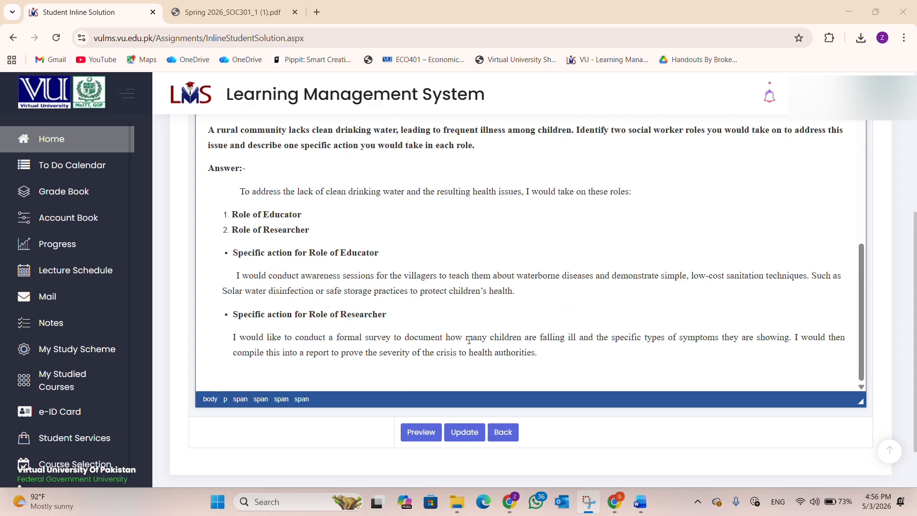
{"action": "scroll", "coordinate": [469, 341], "scroll_direction": "up", "scroll_amount": 15}
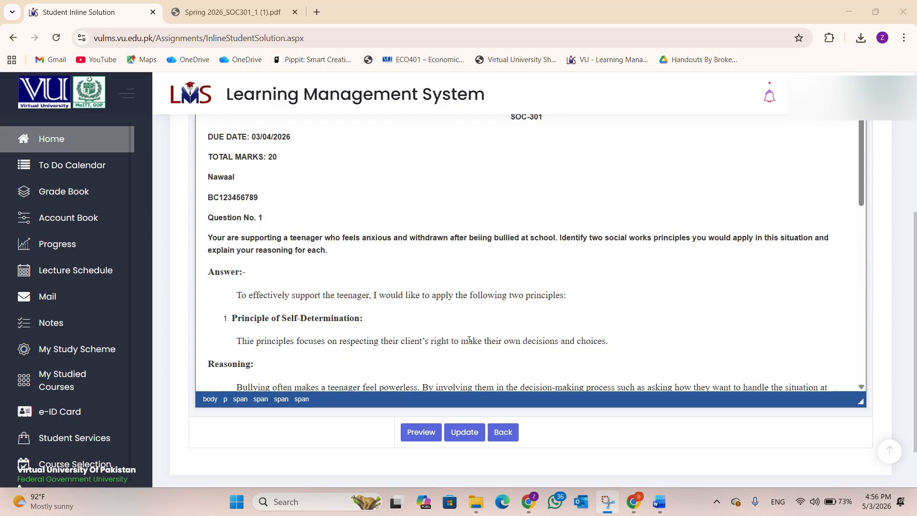
{"action": "scroll", "coordinate": [468, 341], "scroll_direction": "up", "scroll_amount": 3}
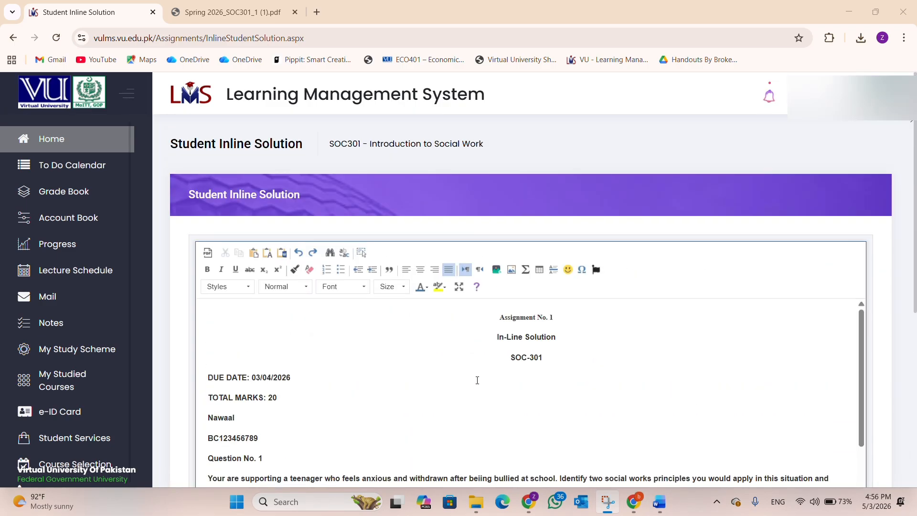
{"action": "scroll", "coordinate": [473, 377], "scroll_direction": "down", "scroll_amount": 1}
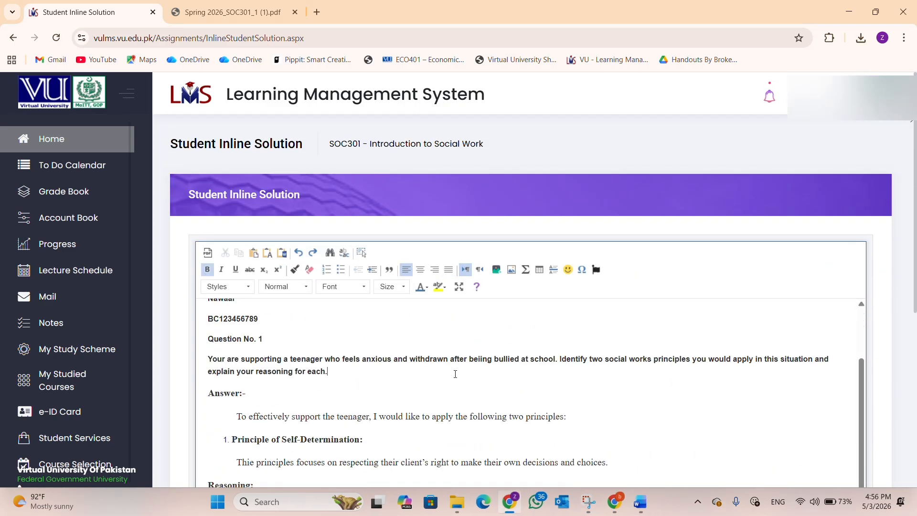
Step: Select all the solution text and change its font to Times New Roman
{"action": "key", "text": "ctrl+a"}
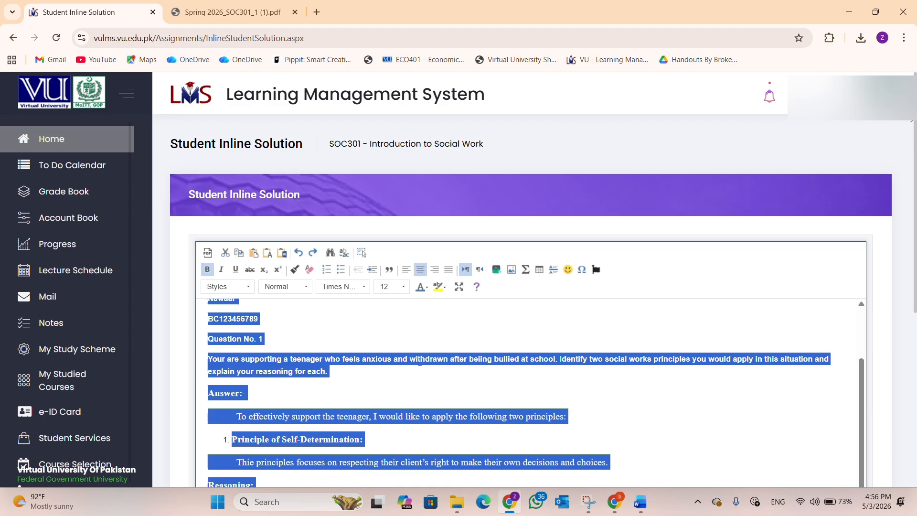
{"action": "left_click", "coordinate": [388, 289]}
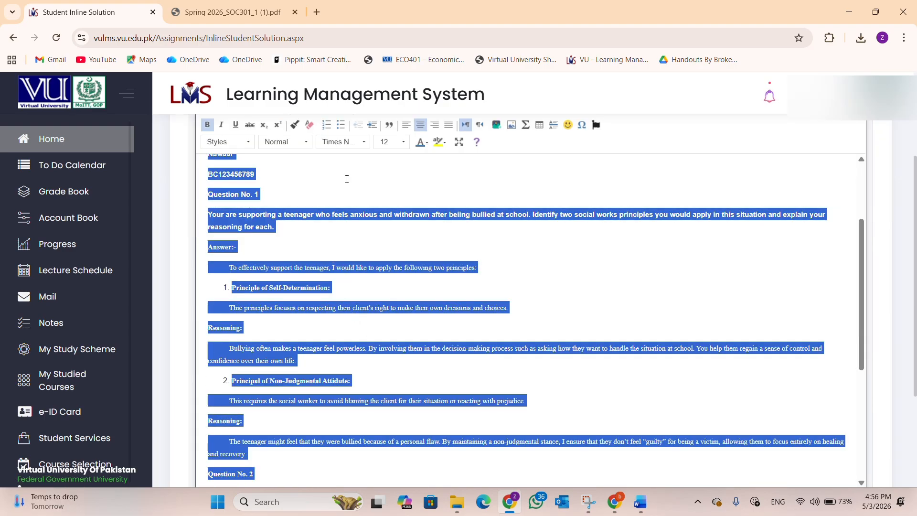
{"action": "left_click", "coordinate": [363, 143]}
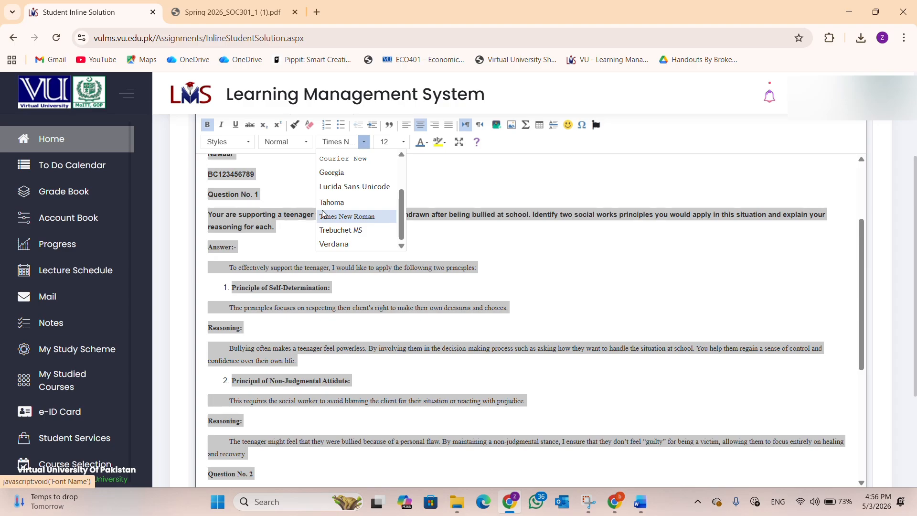
{"action": "left_click", "coordinate": [348, 216]}
{"action": "left_click", "coordinate": [294, 246]}
{"action": "scroll", "coordinate": [529, 359], "scroll_direction": "up", "scroll_amount": 3}
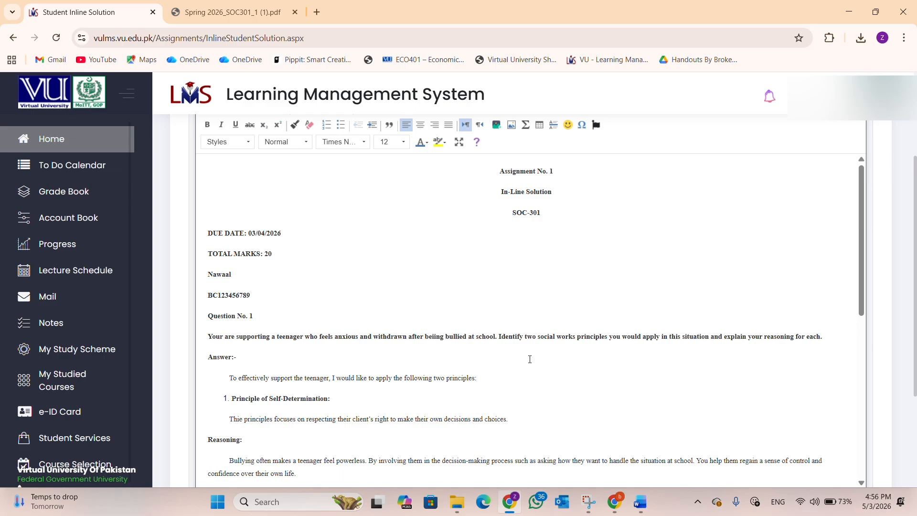
Step: Review the whole solution and look at the paragraph style options without changing them
{"action": "scroll", "coordinate": [529, 359], "scroll_direction": "up", "scroll_amount": 3}
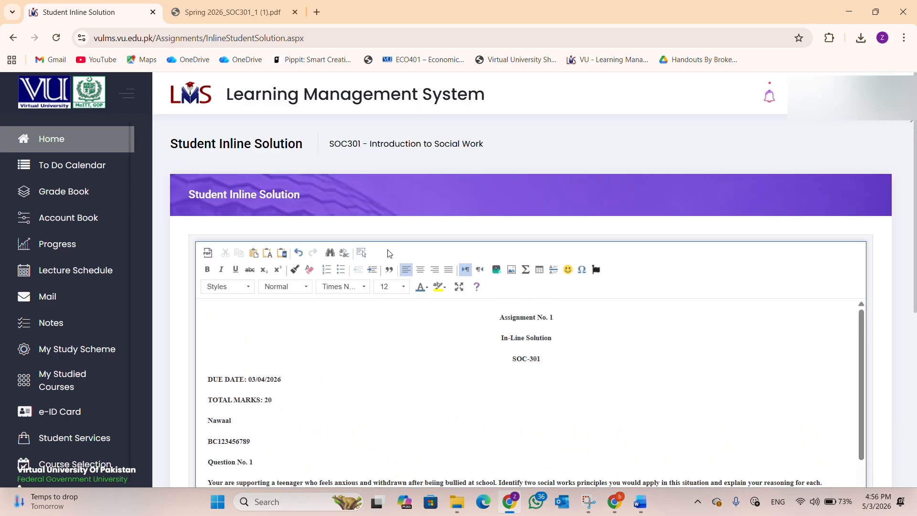
{"action": "scroll", "coordinate": [398, 321], "scroll_direction": "down", "scroll_amount": 2}
{"action": "scroll", "coordinate": [256, 341], "scroll_direction": "up", "scroll_amount": 1}
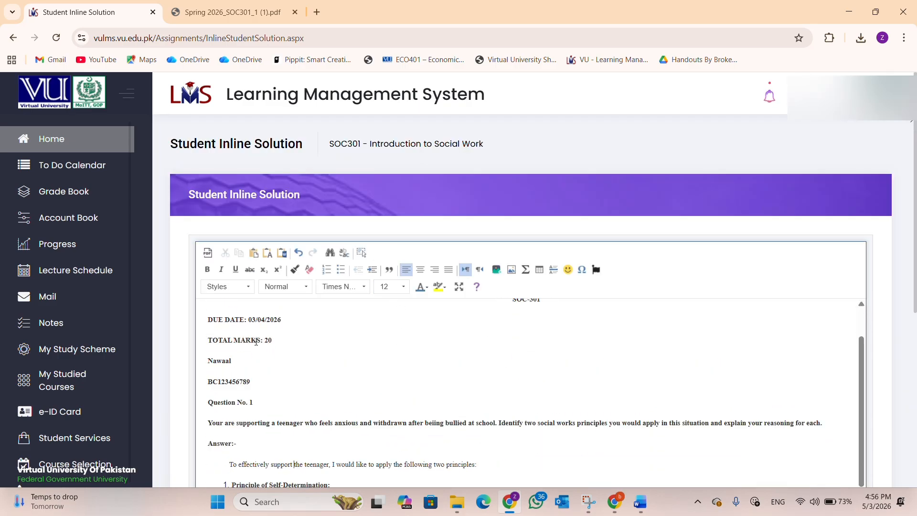
{"action": "scroll", "coordinate": [219, 369], "scroll_direction": "up", "scroll_amount": 2}
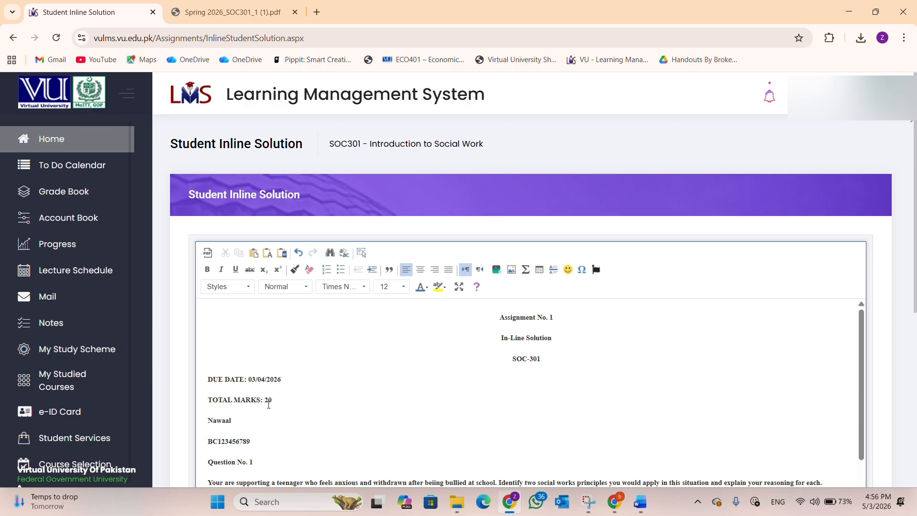
{"action": "scroll", "coordinate": [225, 411], "scroll_direction": "down", "scroll_amount": 2}
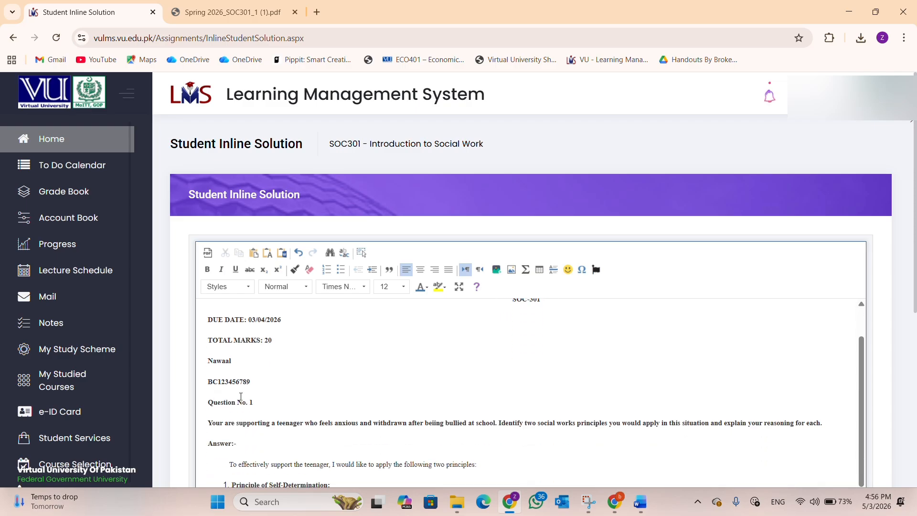
{"action": "scroll", "coordinate": [226, 399], "scroll_direction": "down", "scroll_amount": 2}
{"action": "scroll", "coordinate": [226, 400], "scroll_direction": "down", "scroll_amount": 2}
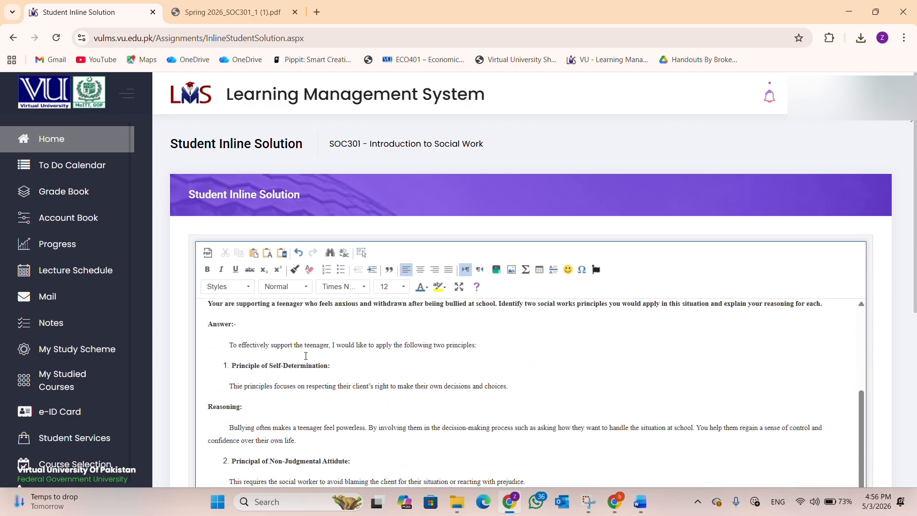
{"action": "scroll", "coordinate": [238, 374], "scroll_direction": "down", "scroll_amount": 4}
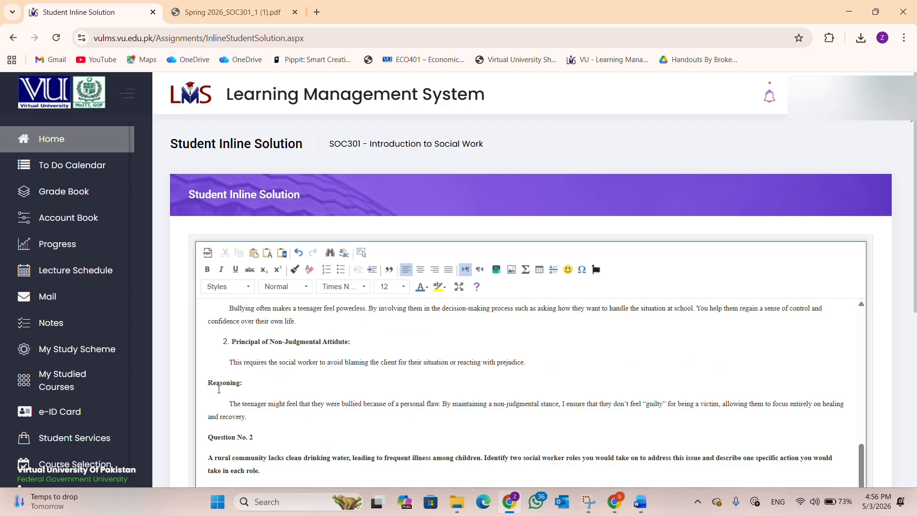
{"action": "scroll", "coordinate": [224, 394], "scroll_direction": "down", "scroll_amount": 2}
{"action": "scroll", "coordinate": [246, 377], "scroll_direction": "down", "scroll_amount": 3}
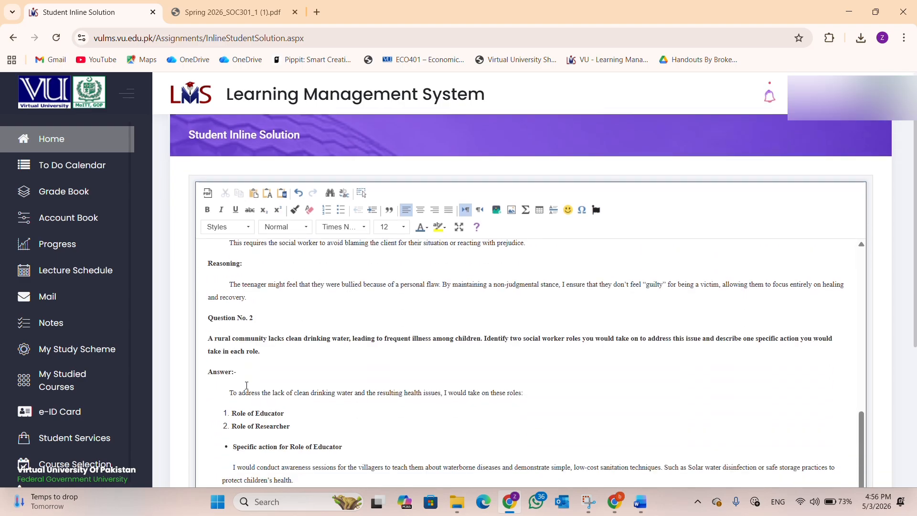
{"action": "scroll", "coordinate": [246, 375], "scroll_direction": "down", "scroll_amount": 3}
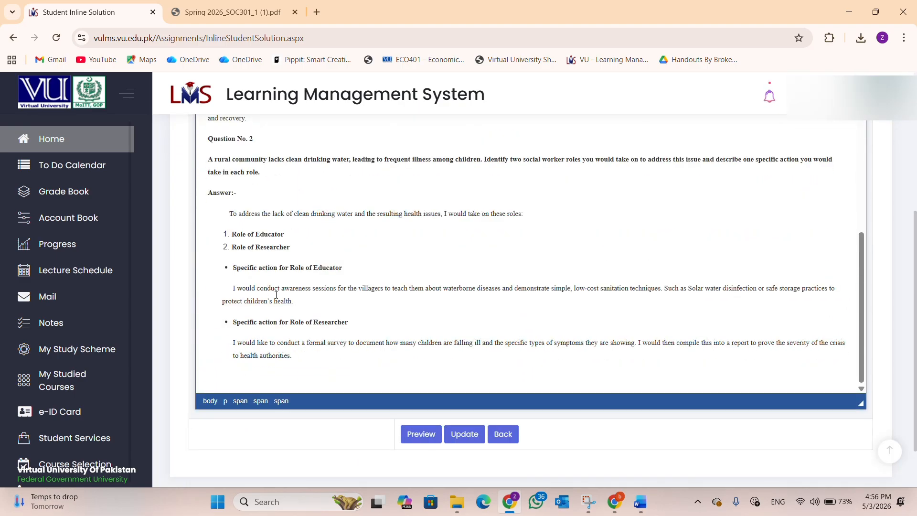
{"action": "scroll", "coordinate": [296, 300], "scroll_direction": "up", "scroll_amount": 6}
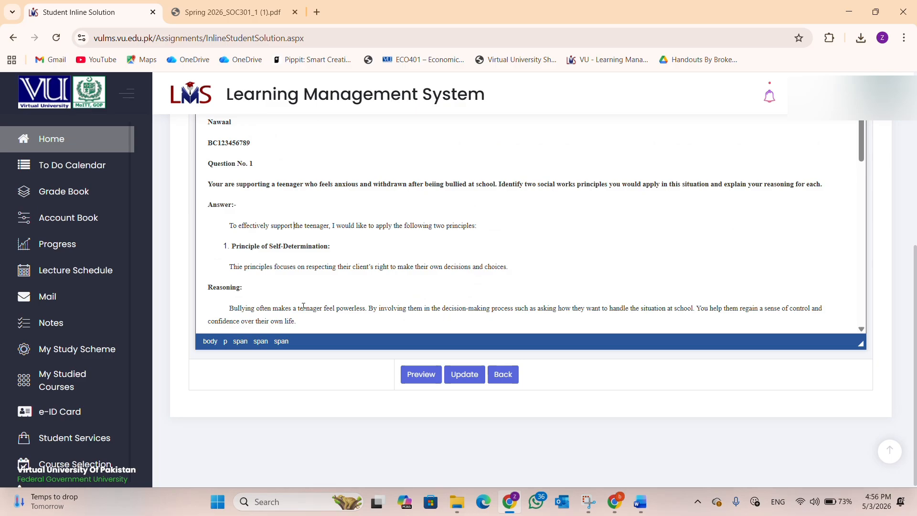
{"action": "scroll", "coordinate": [304, 306], "scroll_direction": "up", "scroll_amount": 2}
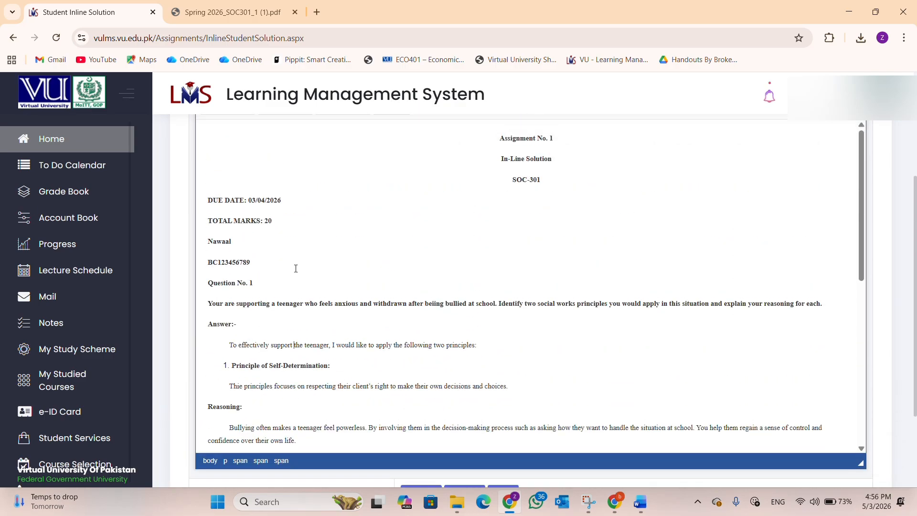
{"action": "scroll", "coordinate": [295, 268], "scroll_direction": "up", "scroll_amount": 3}
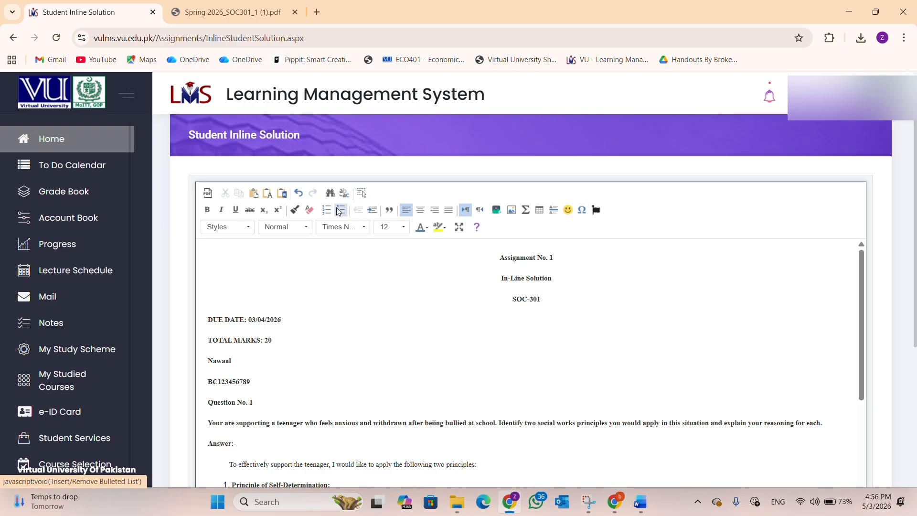
{"action": "left_click", "coordinate": [242, 225]}
{"action": "left_click", "coordinate": [243, 224]}
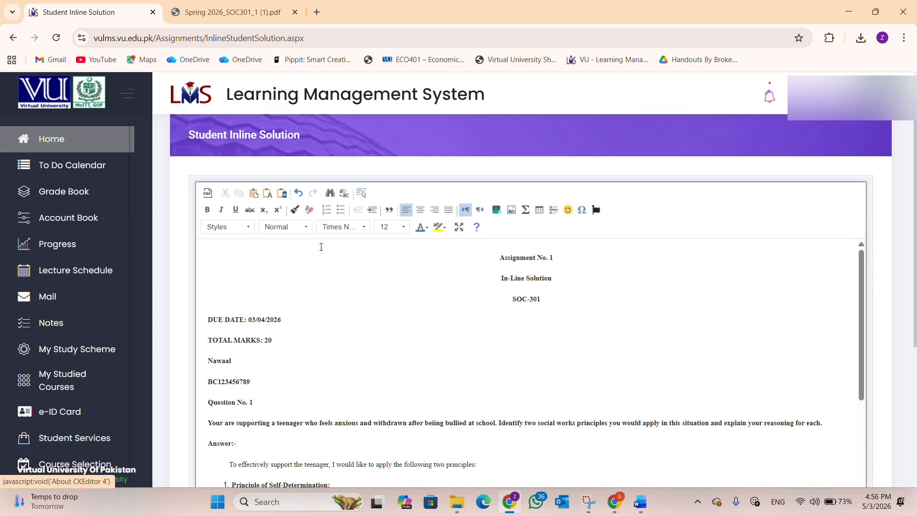
Step: Maximize the editor to full window and place the caret after the In-Line Solution heading
{"action": "left_click", "coordinate": [459, 226]}
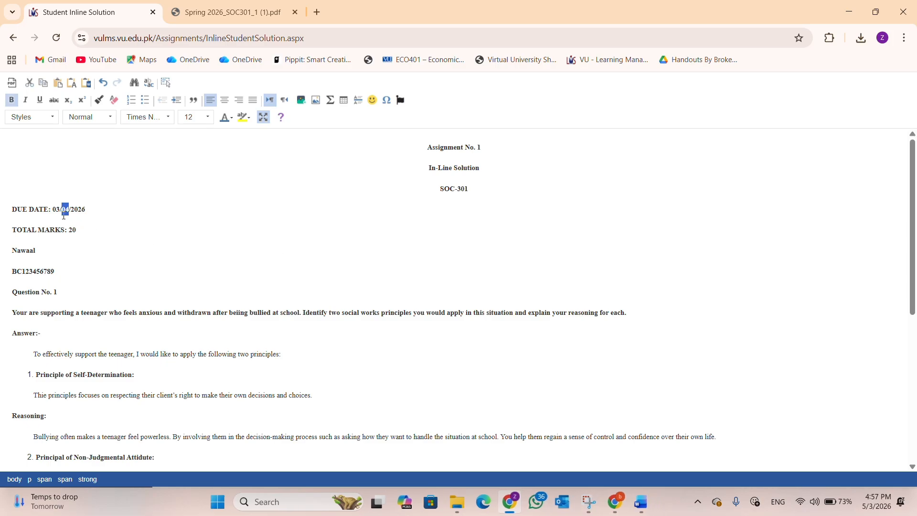
{"action": "left_click", "coordinate": [568, 171]}
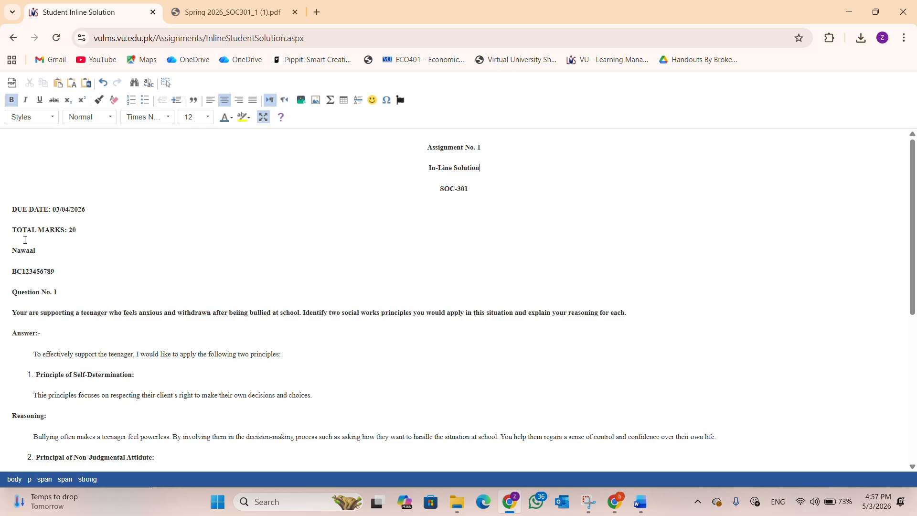
{"action": "scroll", "coordinate": [25, 240], "scroll_direction": "down", "scroll_amount": 1}
{"action": "scroll", "coordinate": [37, 242], "scroll_direction": "down", "scroll_amount": 4}
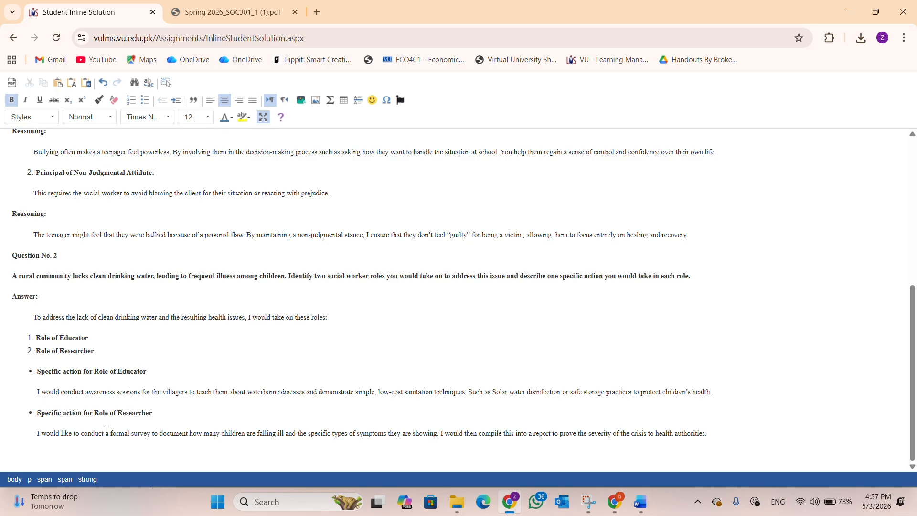
{"action": "scroll", "coordinate": [106, 430], "scroll_direction": "up", "scroll_amount": 5}
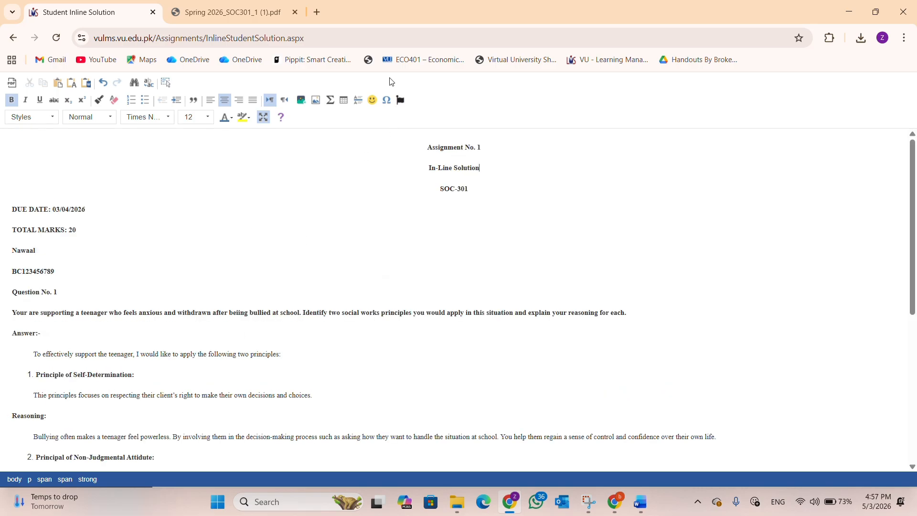
Step: Restore the normal editor layout and add a blank line after the final word 'authorities.'
{"action": "left_click", "coordinate": [263, 120]}
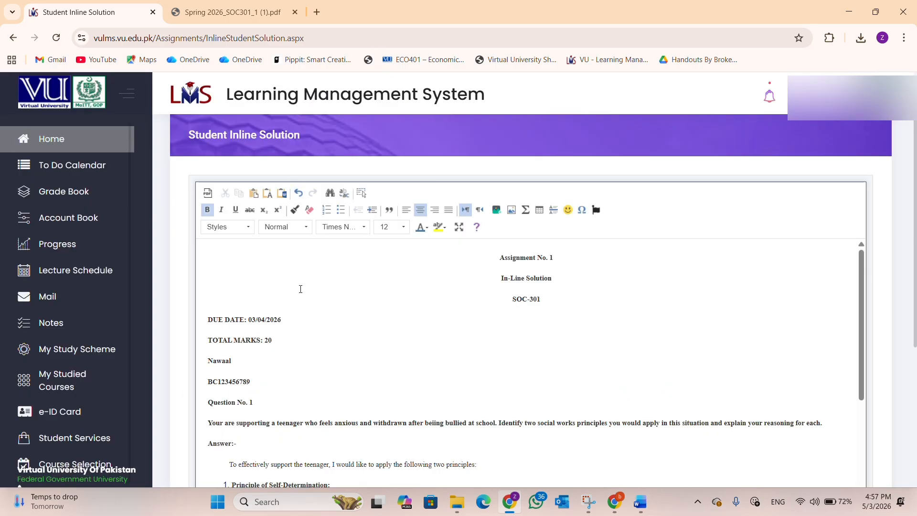
{"action": "scroll", "coordinate": [300, 288], "scroll_direction": "down", "scroll_amount": 5}
{"action": "scroll", "coordinate": [298, 292], "scroll_direction": "down", "scroll_amount": 10}
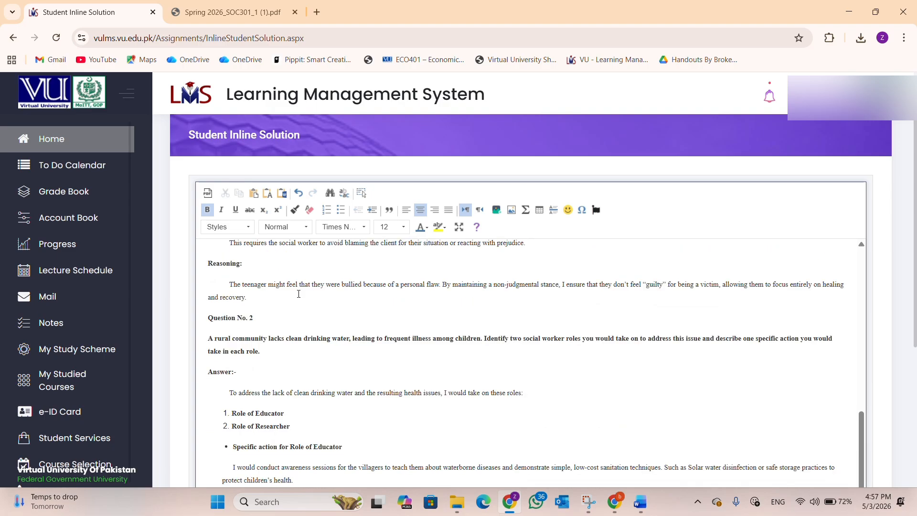
{"action": "left_click", "coordinate": [300, 357]}
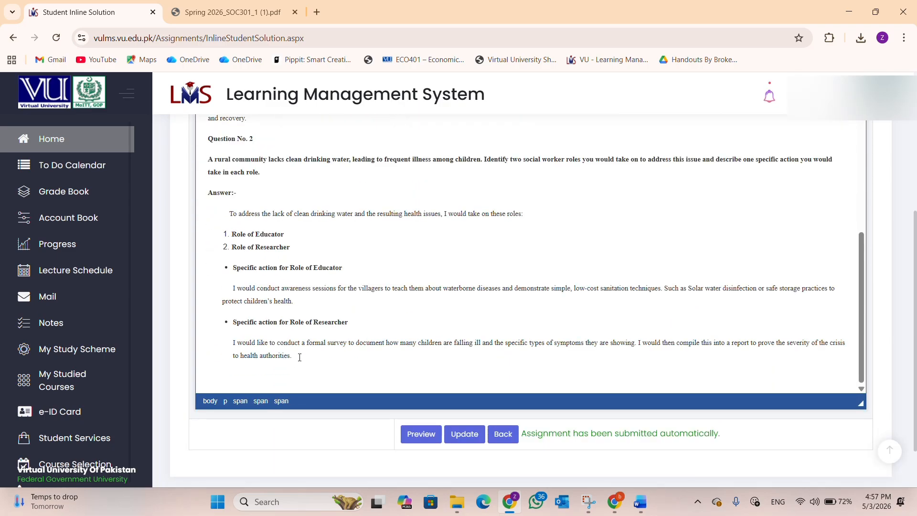
{"action": "key", "text": "Return"}
{"action": "key", "text": "Return"}
{"action": "scroll", "coordinate": [298, 358], "scroll_direction": "down", "scroll_amount": 1}
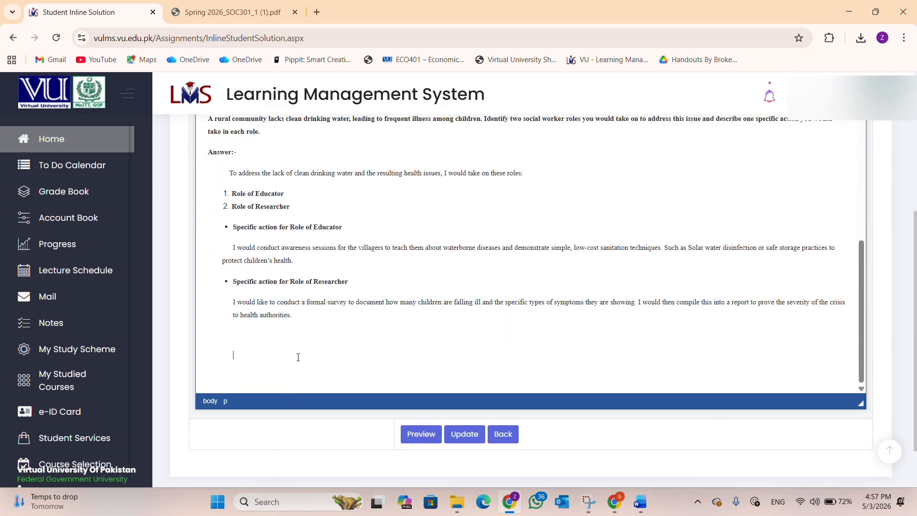
{"action": "scroll", "coordinate": [315, 328], "scroll_direction": "up", "scroll_amount": 1}
{"action": "scroll", "coordinate": [314, 328], "scroll_direction": "up", "scroll_amount": 15}
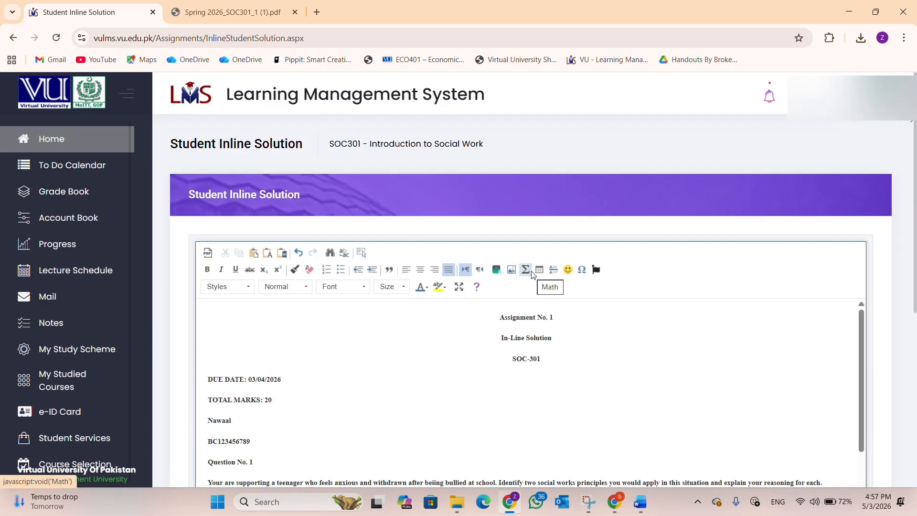
Step: Open the TeX formula dialog, select its sample formula, and cancel without inserting
{"action": "left_click", "coordinate": [531, 271]}
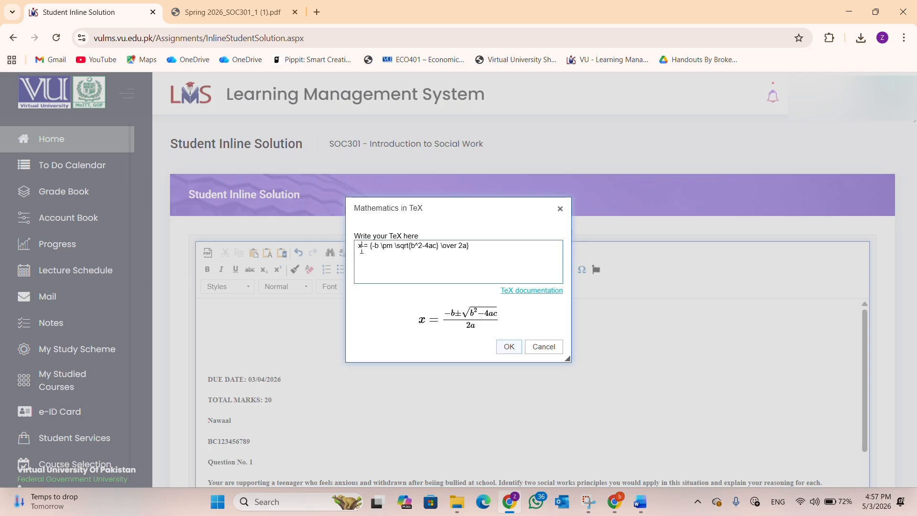
{"action": "left_click_drag", "start_coordinate": [361, 248], "coordinate": [477, 246]}
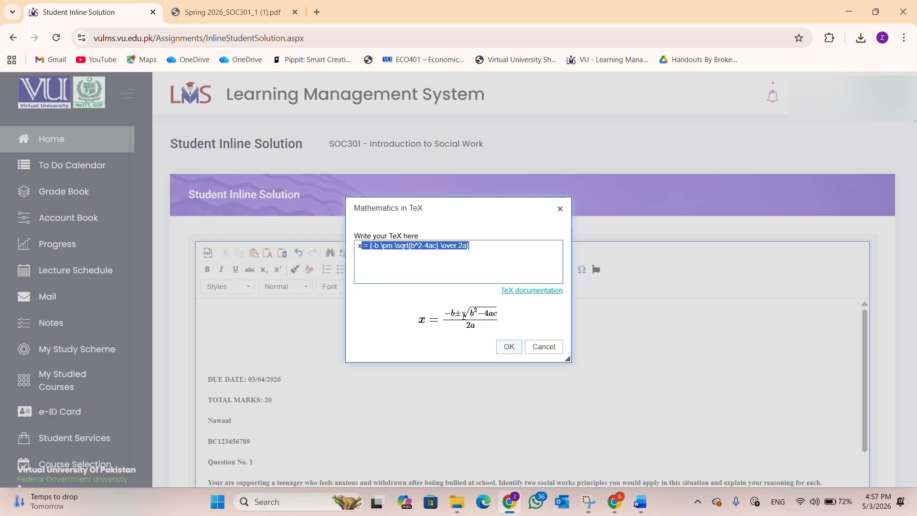
{"action": "left_click", "coordinate": [554, 347]}
{"action": "scroll", "coordinate": [512, 316], "scroll_direction": "up", "scroll_amount": 2}
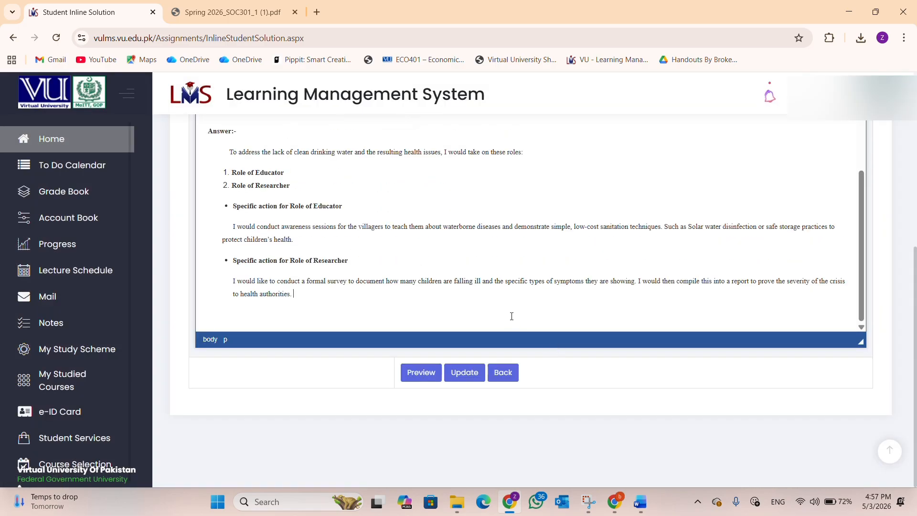
{"action": "scroll", "coordinate": [512, 316], "scroll_direction": "up", "scroll_amount": 10}
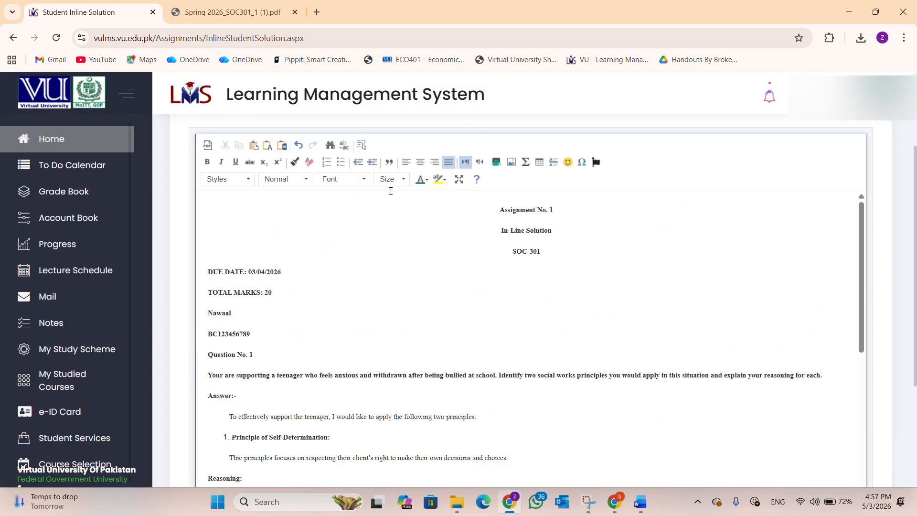
{"action": "scroll", "coordinate": [391, 191], "scroll_direction": "up", "scroll_amount": 1}
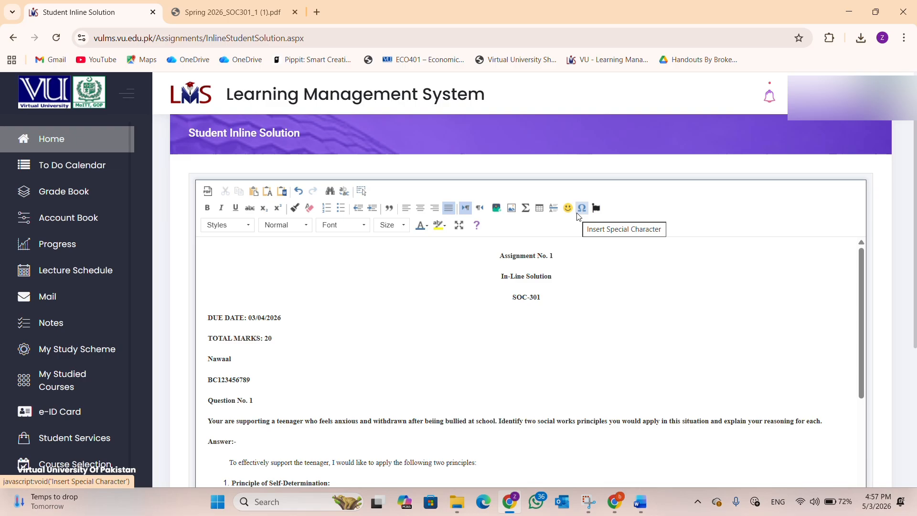
Step: Open the special character picker and close it without inserting anything
{"action": "left_click", "coordinate": [578, 215]}
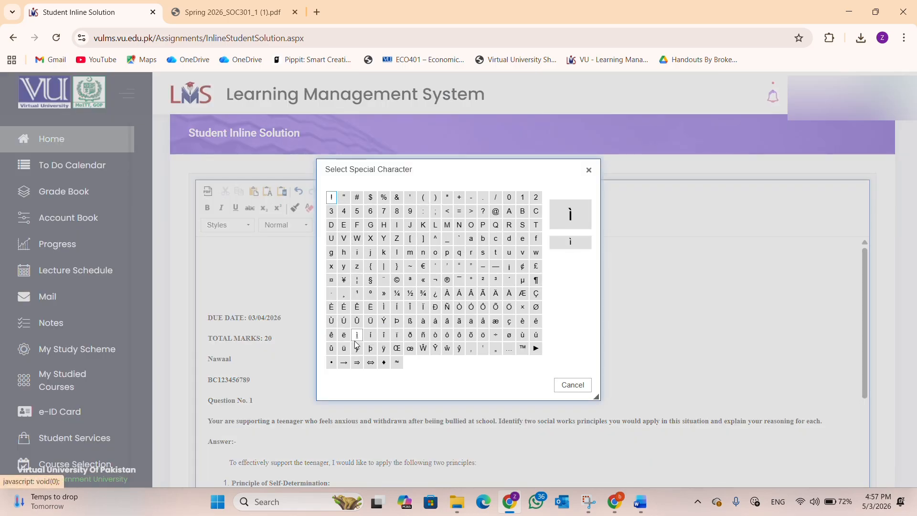
{"action": "left_click", "coordinate": [573, 385]}
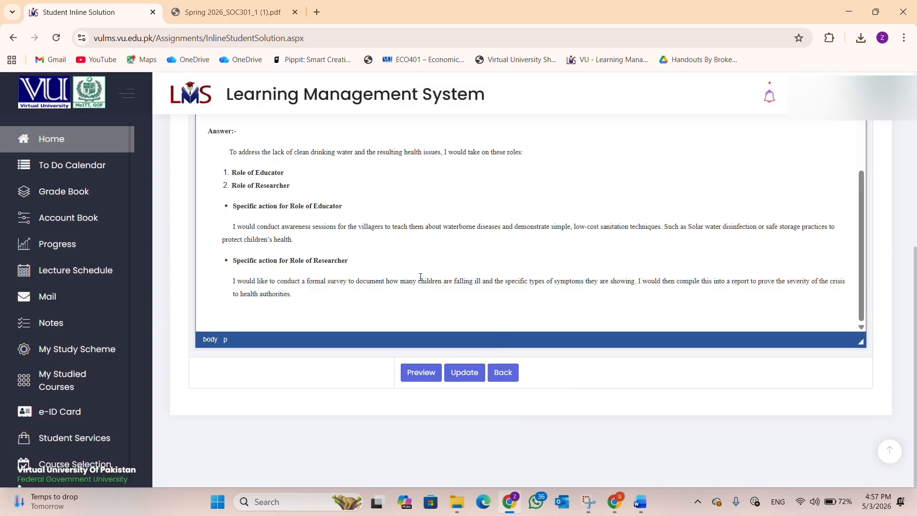
{"action": "scroll", "coordinate": [401, 260], "scroll_direction": "up", "scroll_amount": 15}
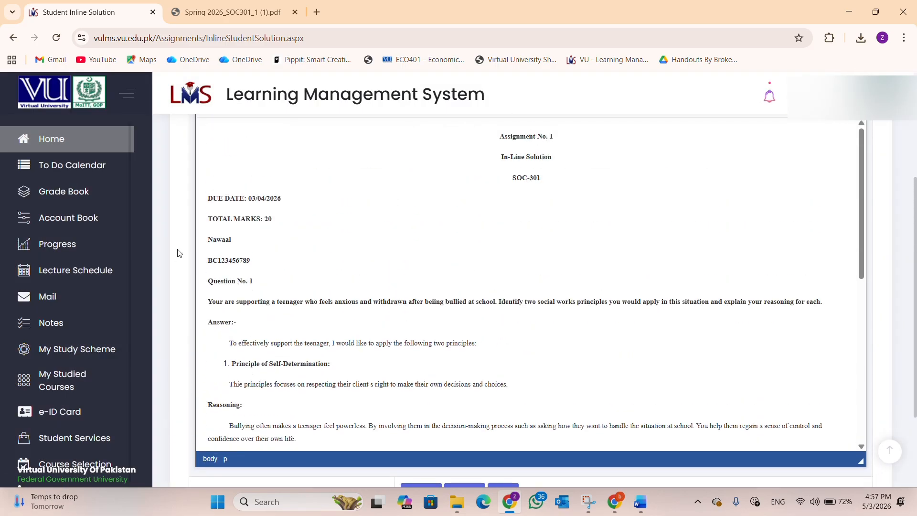
{"action": "scroll", "coordinate": [270, 272], "scroll_direction": "down", "scroll_amount": 12}
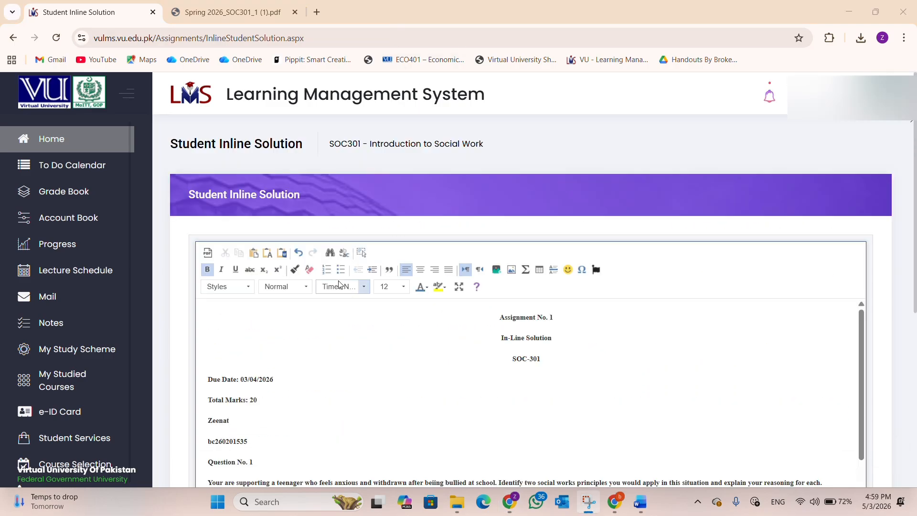
{"action": "scroll", "coordinate": [338, 282], "scroll_direction": "down", "scroll_amount": 2}
{"action": "scroll", "coordinate": [449, 256], "scroll_direction": "down", "scroll_amount": 3}
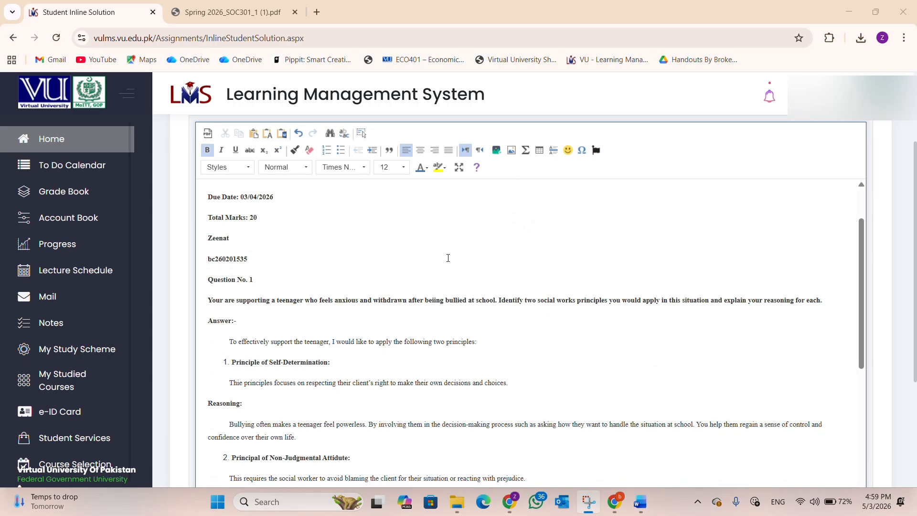
{"action": "scroll", "coordinate": [448, 258], "scroll_direction": "down", "scroll_amount": 6}
{"action": "scroll", "coordinate": [448, 260], "scroll_direction": "down", "scroll_amount": 1}
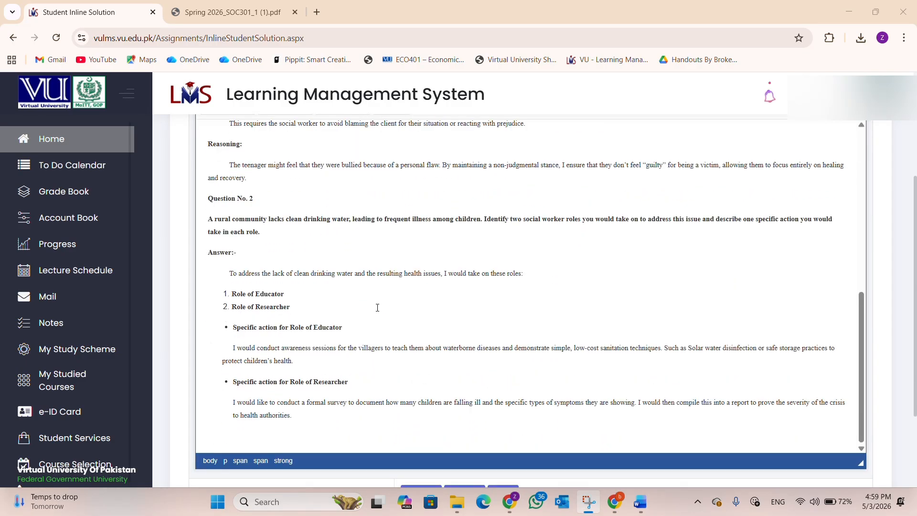
{"action": "scroll", "coordinate": [378, 307], "scroll_direction": "down", "scroll_amount": 3}
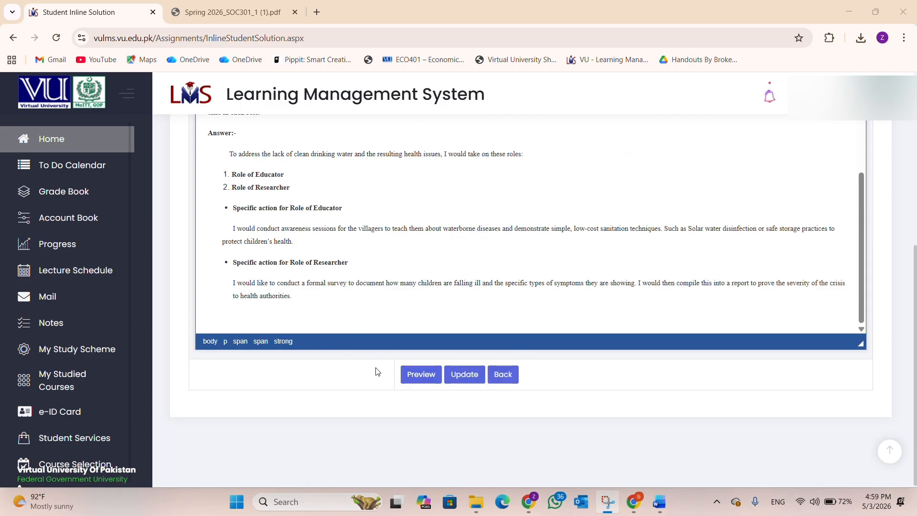
{"action": "left_click", "coordinate": [419, 373]}
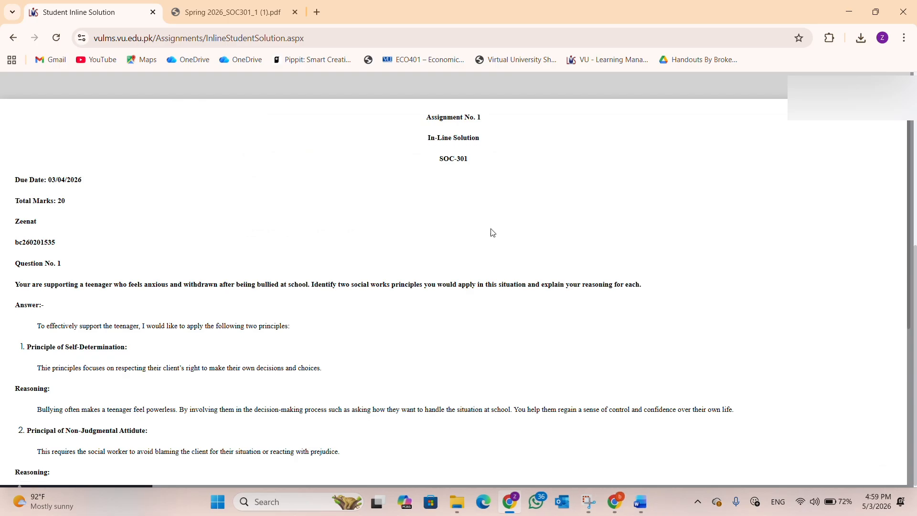
{"action": "scroll", "coordinate": [493, 232], "scroll_direction": "down", "scroll_amount": 5}
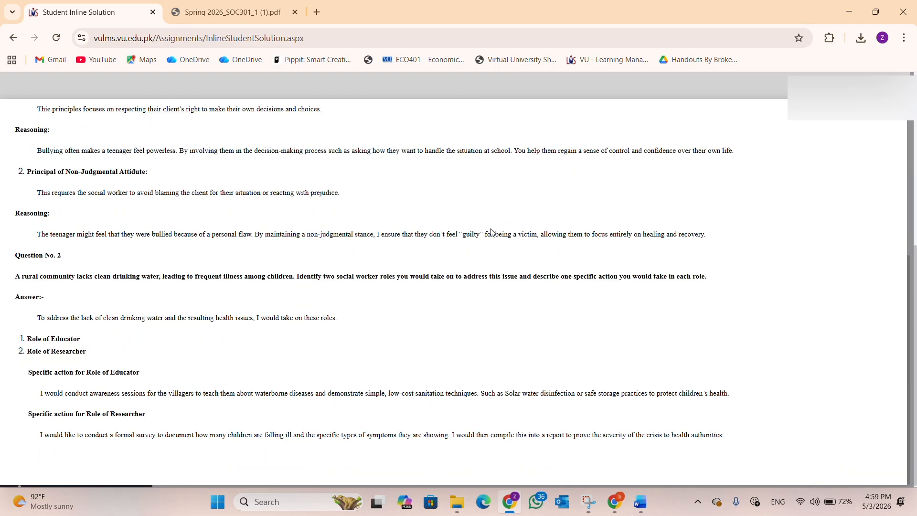
{"action": "scroll", "coordinate": [493, 232], "scroll_direction": "up", "scroll_amount": 5}
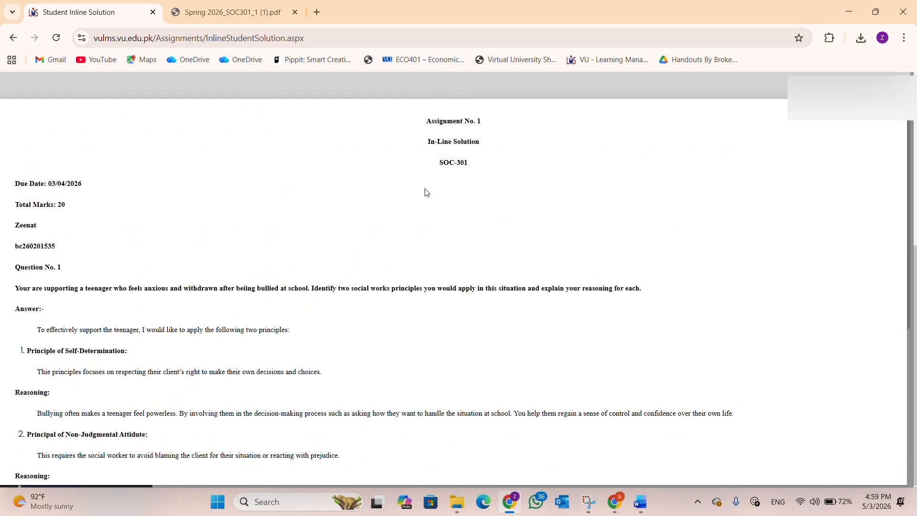
{"action": "scroll", "coordinate": [426, 192], "scroll_direction": "down", "scroll_amount": 5}
{"action": "left_click", "coordinate": [903, 12]}
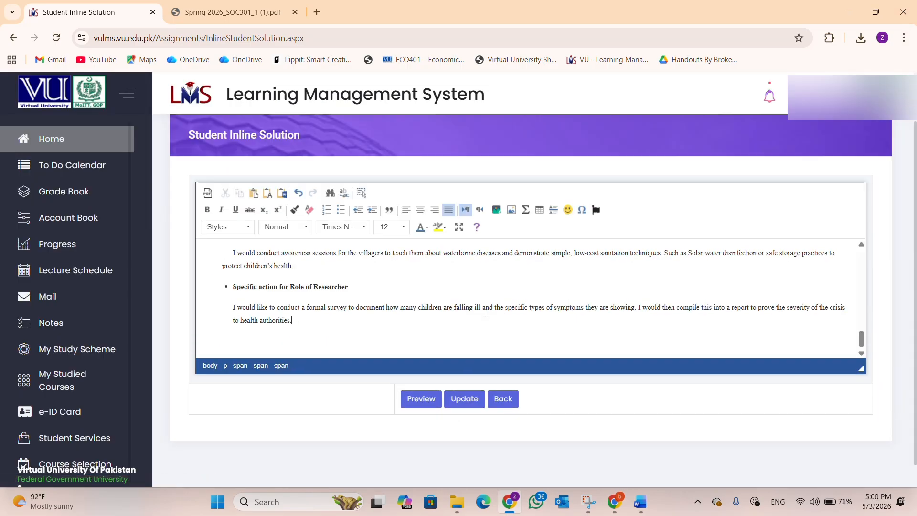
Step: Submit the inline solution with Update and return to the SOC301 assignment list
{"action": "left_click", "coordinate": [452, 399]}
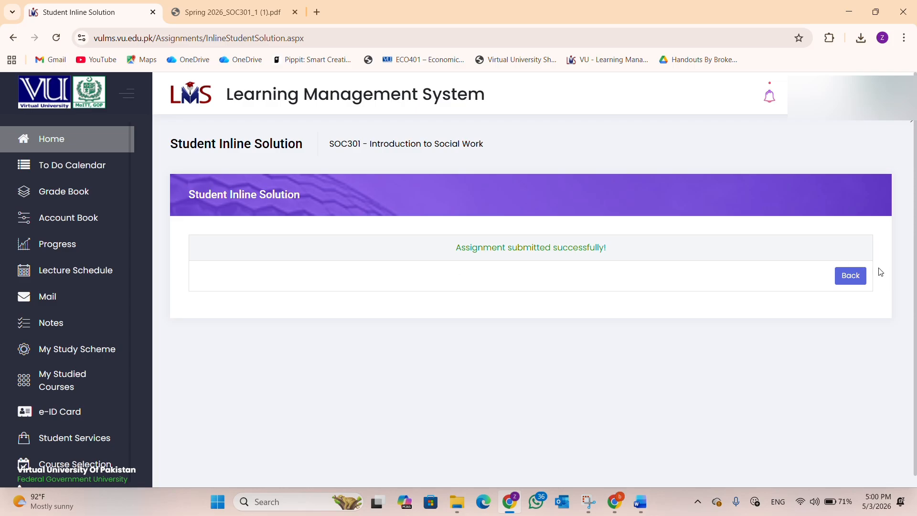
{"action": "left_click", "coordinate": [850, 277]}
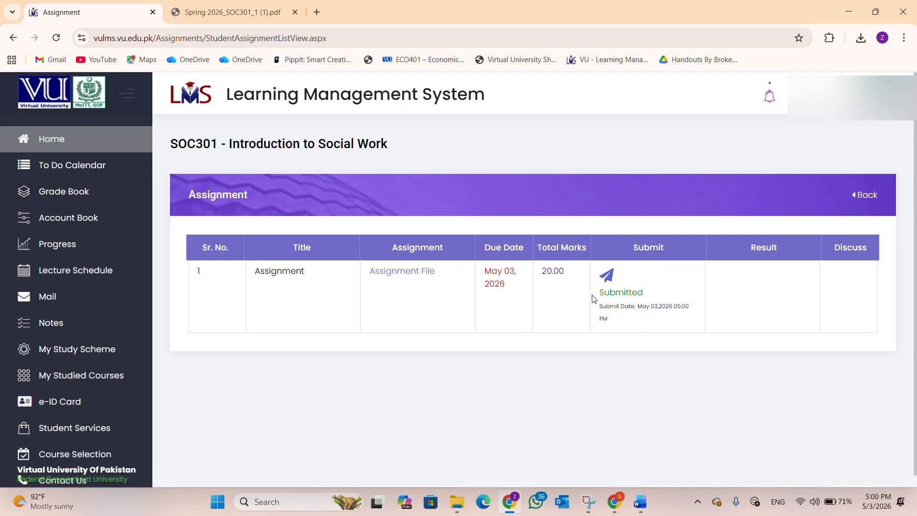
{"action": "double_click", "coordinate": [621, 293]}
{"action": "left_click", "coordinate": [610, 356]}
Step: Reopen the solution, add an 's' to the Role of Researcher heading, and resubmit
{"action": "left_click", "coordinate": [608, 276]}
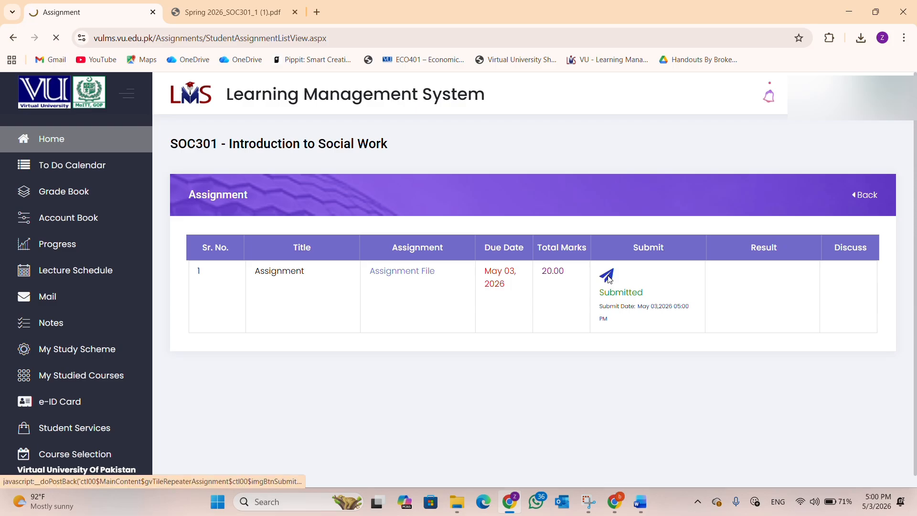
{"action": "scroll", "coordinate": [352, 361], "scroll_direction": "down", "scroll_amount": 10}
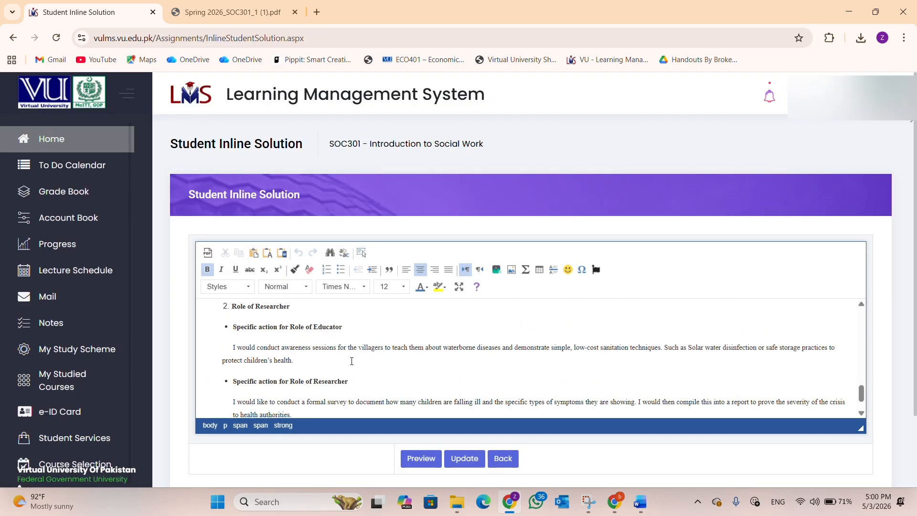
{"action": "scroll", "coordinate": [351, 361], "scroll_direction": "down", "scroll_amount": 2}
{"action": "left_click", "coordinate": [357, 350]}
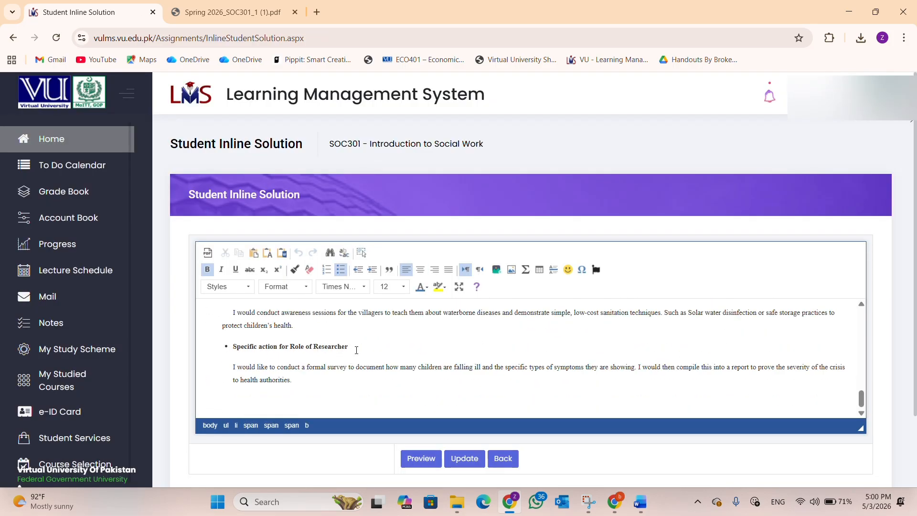
{"action": "type", "text": "s"}
{"action": "left_click", "coordinate": [464, 458]}
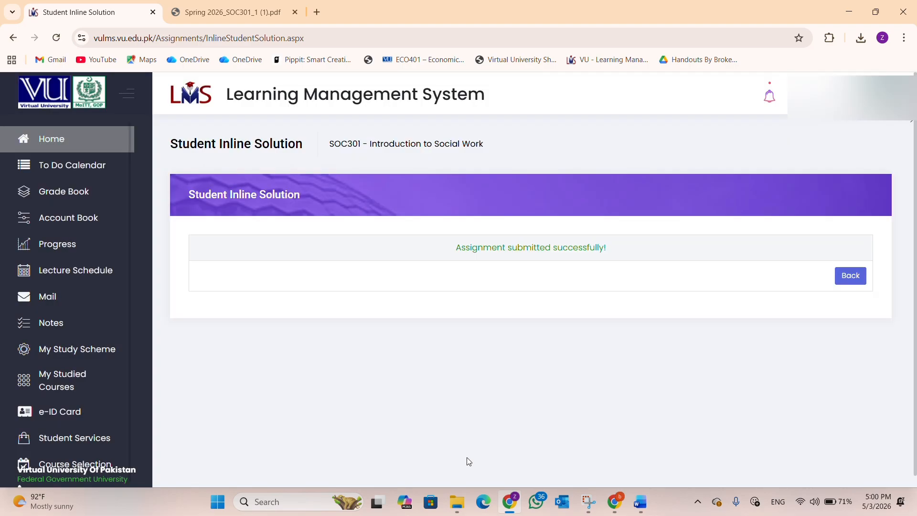
{"action": "left_click", "coordinate": [850, 275]}
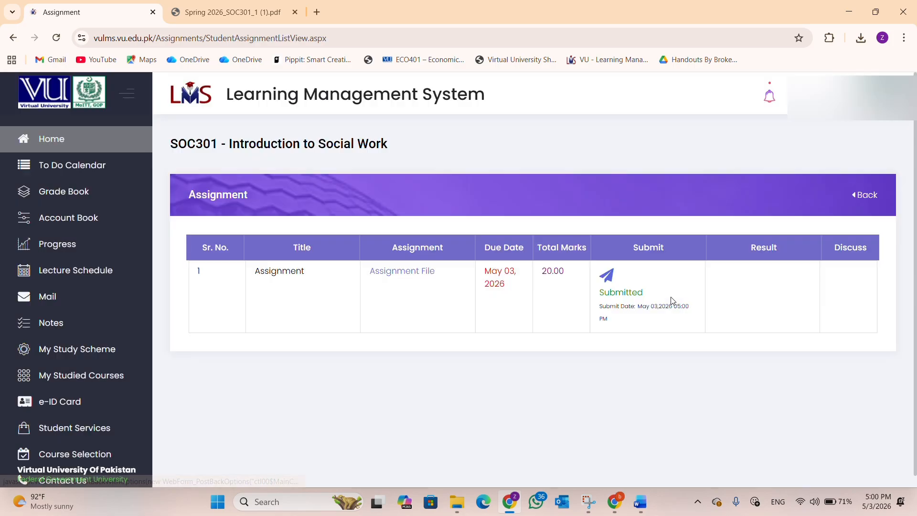
Step: Remove the extra 's' from Researchers, resubmit, and go back to the LMS home page
{"action": "left_click", "coordinate": [606, 279]}
{"action": "scroll", "coordinate": [323, 280], "scroll_direction": "down", "scroll_amount": 15}
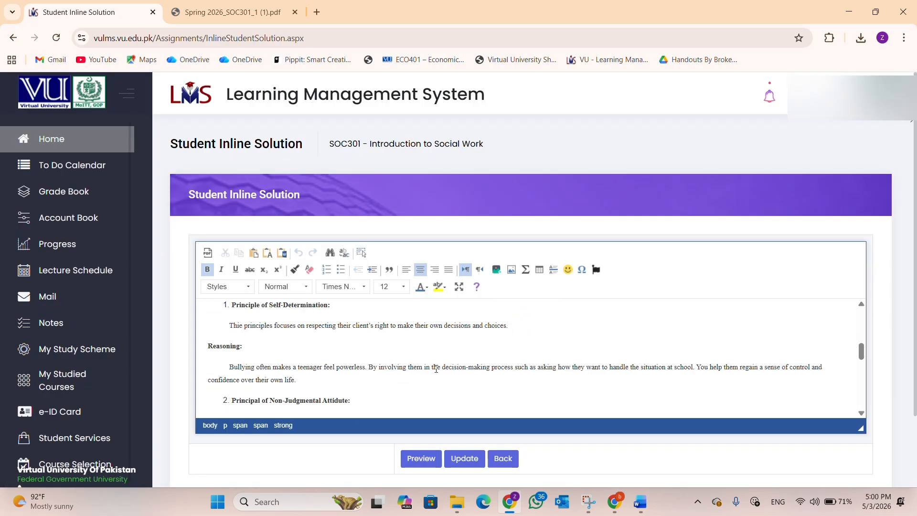
{"action": "left_click", "coordinate": [351, 262]}
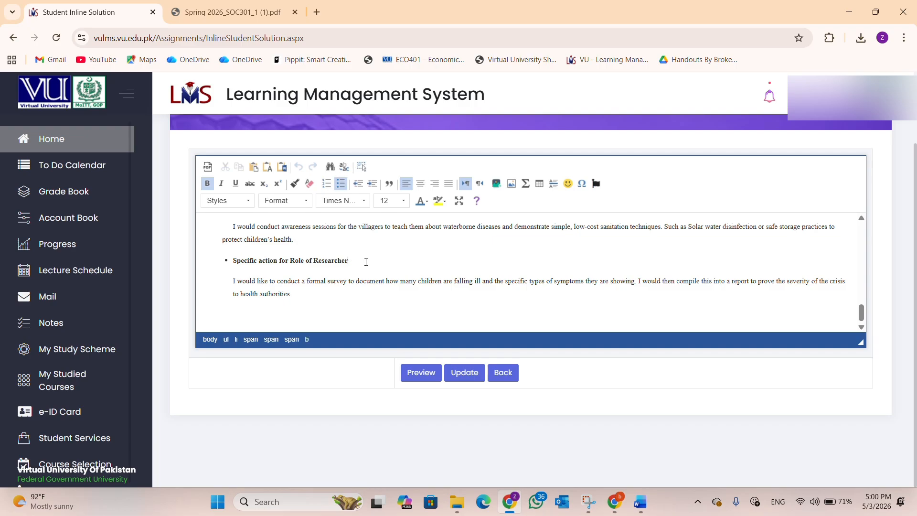
{"action": "key", "text": "BackSpace"}
{"action": "left_click", "coordinate": [476, 376]}
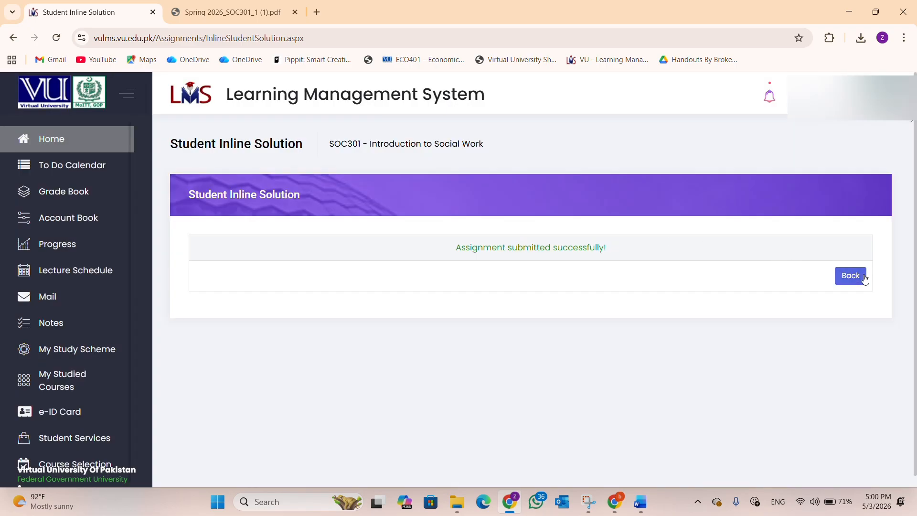
{"action": "left_click", "coordinate": [851, 276]}
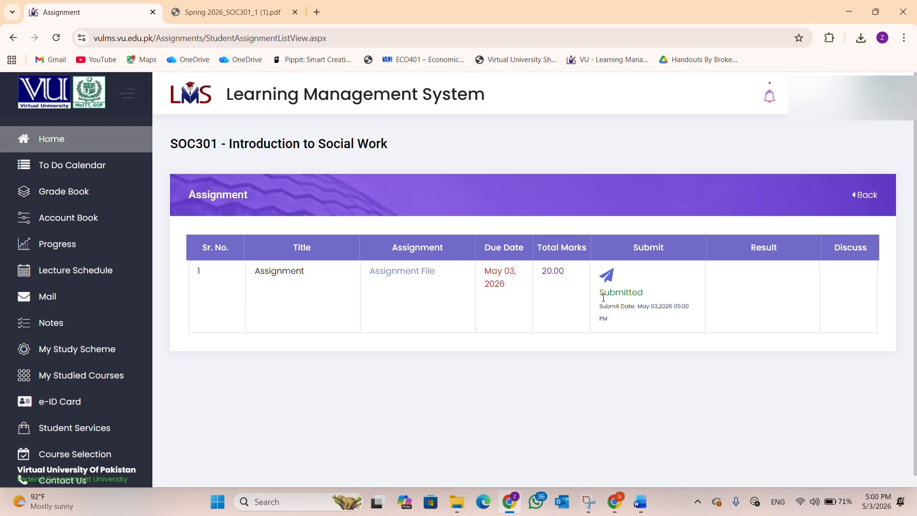
{"action": "left_click", "coordinate": [862, 196]}
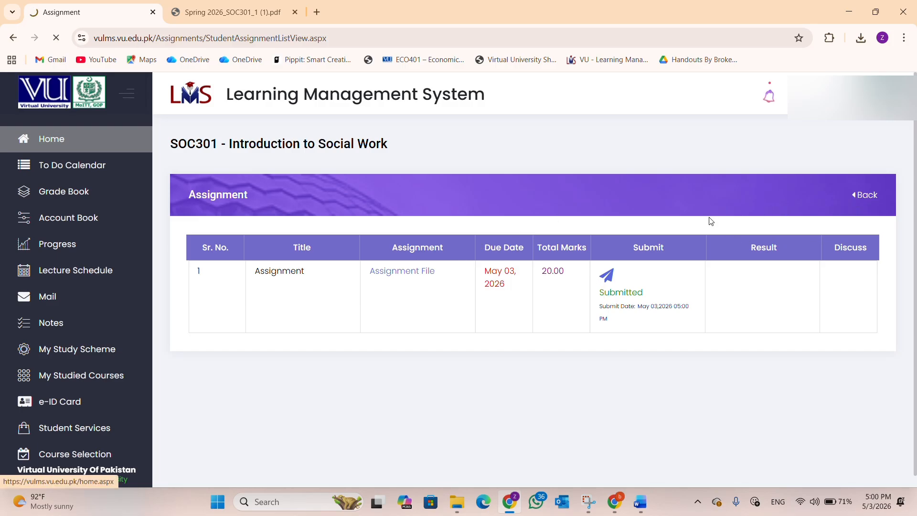